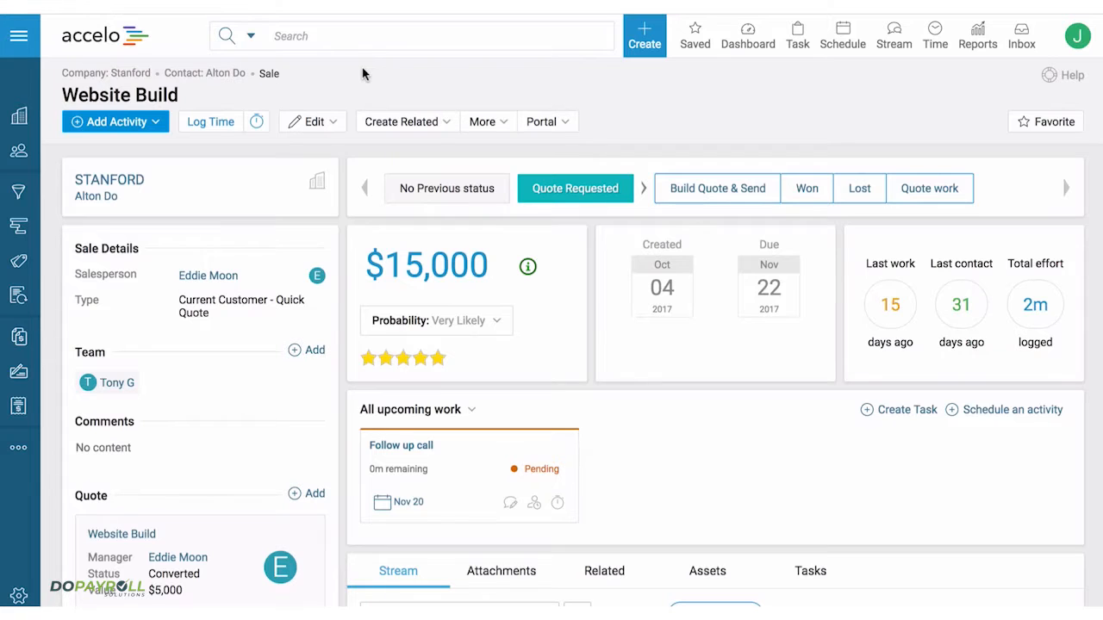
click(18, 36)
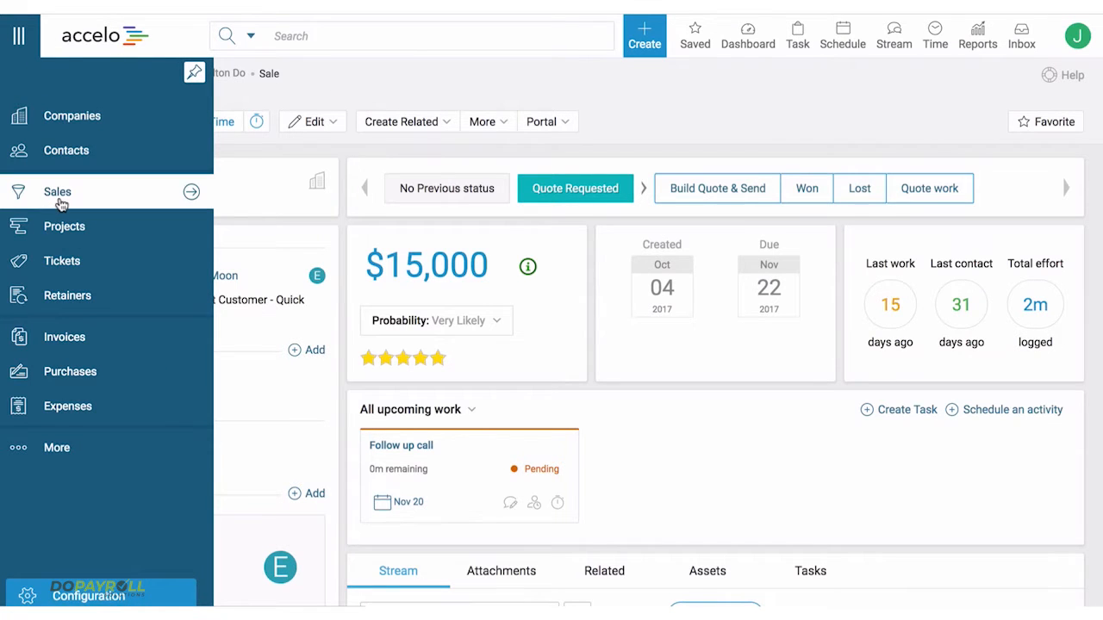
click(646, 43)
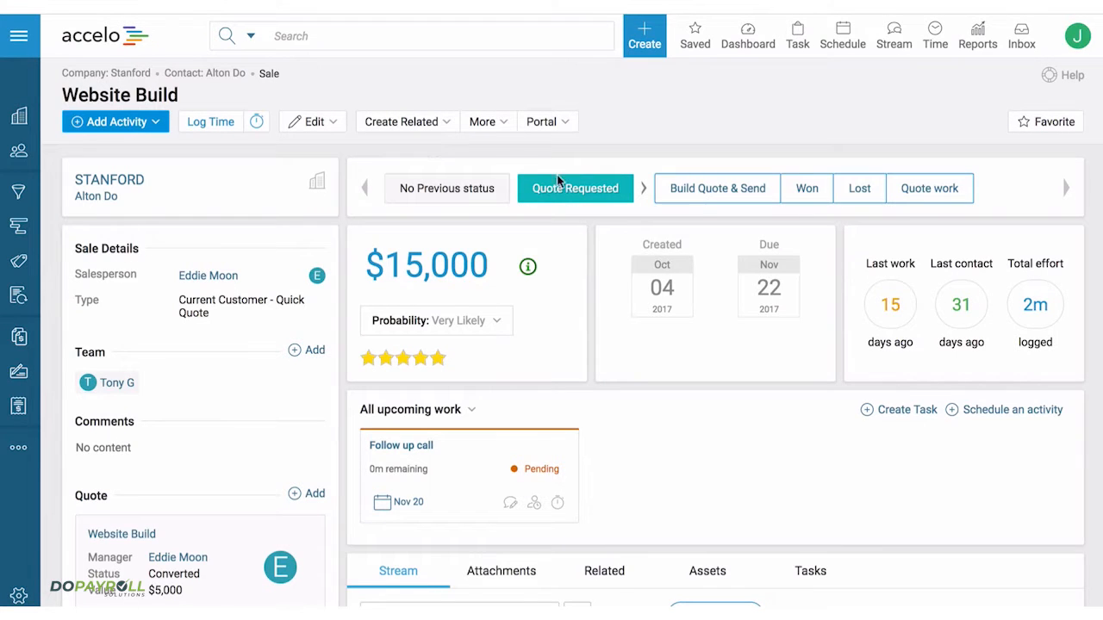
mouse_move(559, 188)
scroll(343, 160, down, 1)
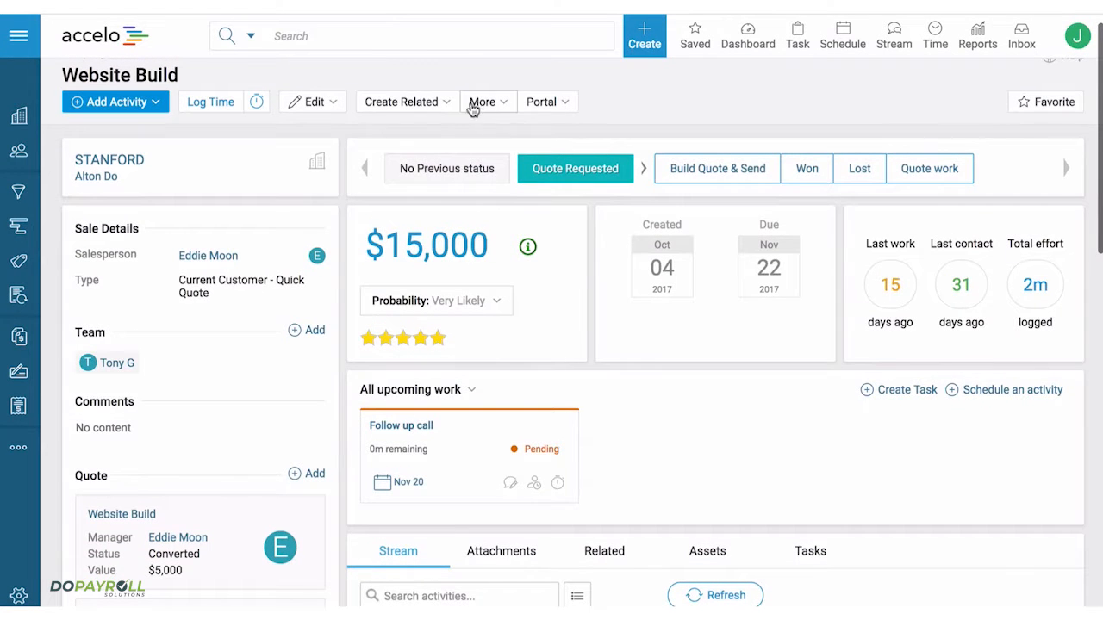
click(440, 103)
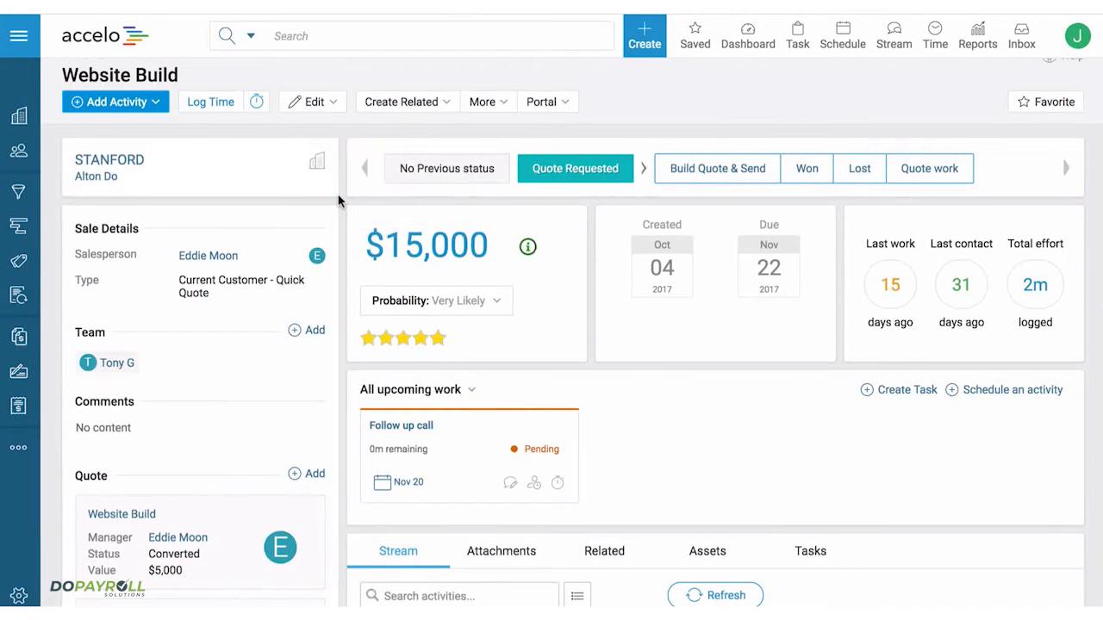
- Start a new quote from the Website Build sale and title it Website Design
scroll(338, 201, down, 8)
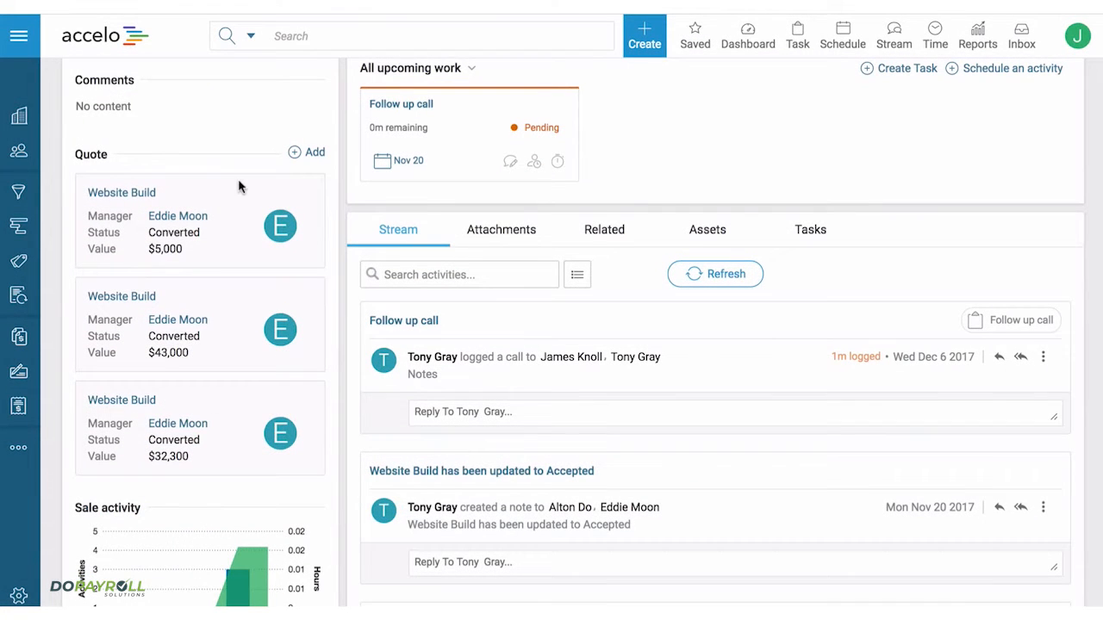
click(300, 154)
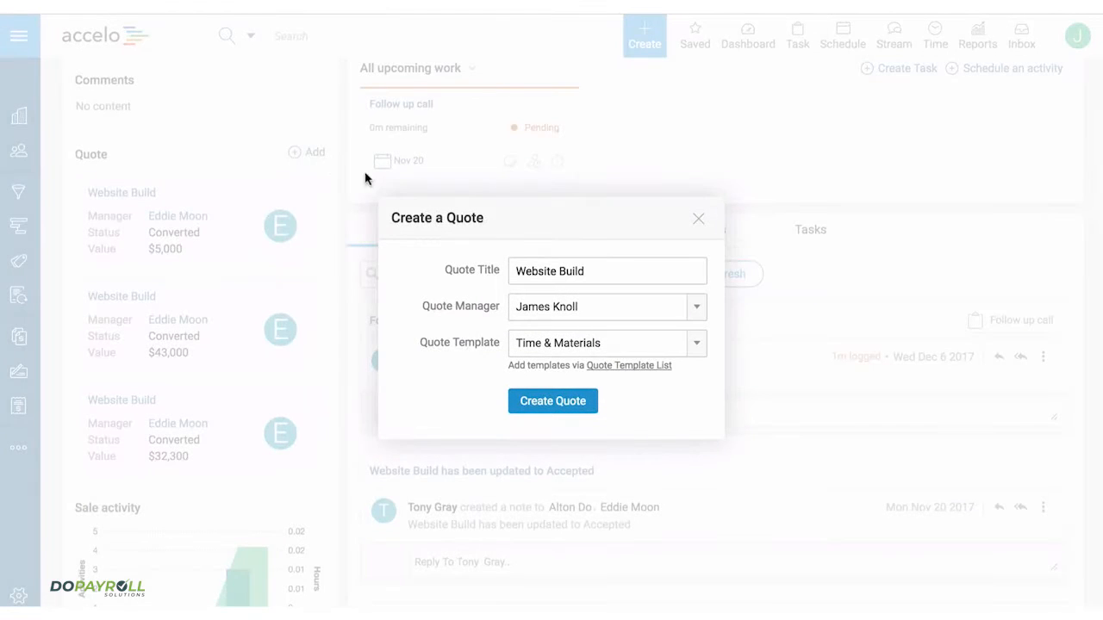
drag(615, 270, 558, 272)
text(Design)
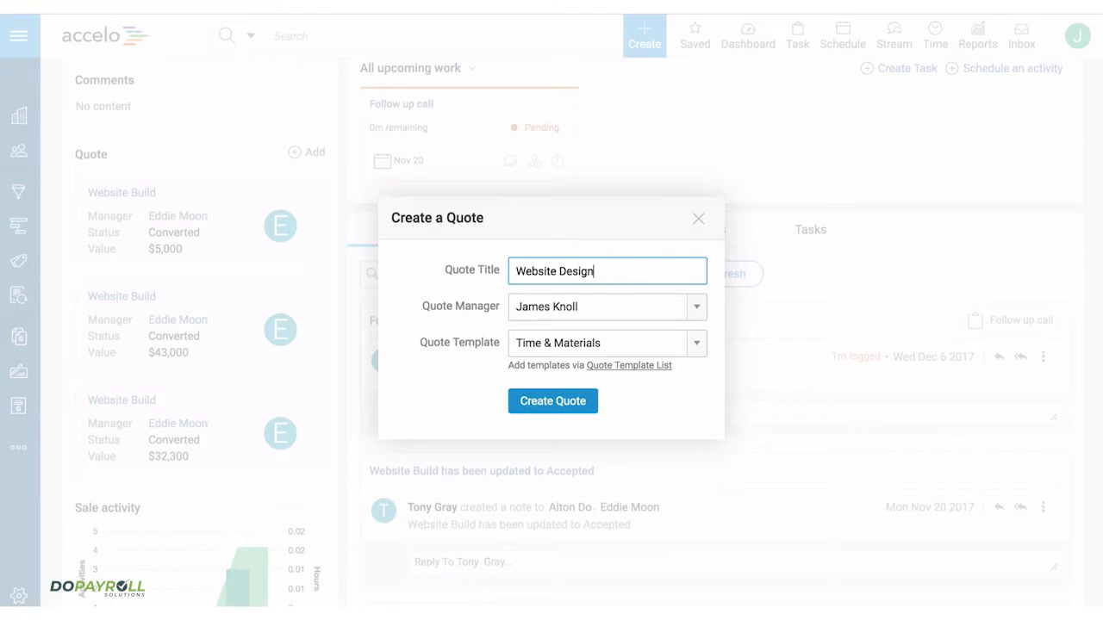
- Assign a different quote manager, choose the Digital Transformation - Fixed Fee template and create the quote
click(564, 309)
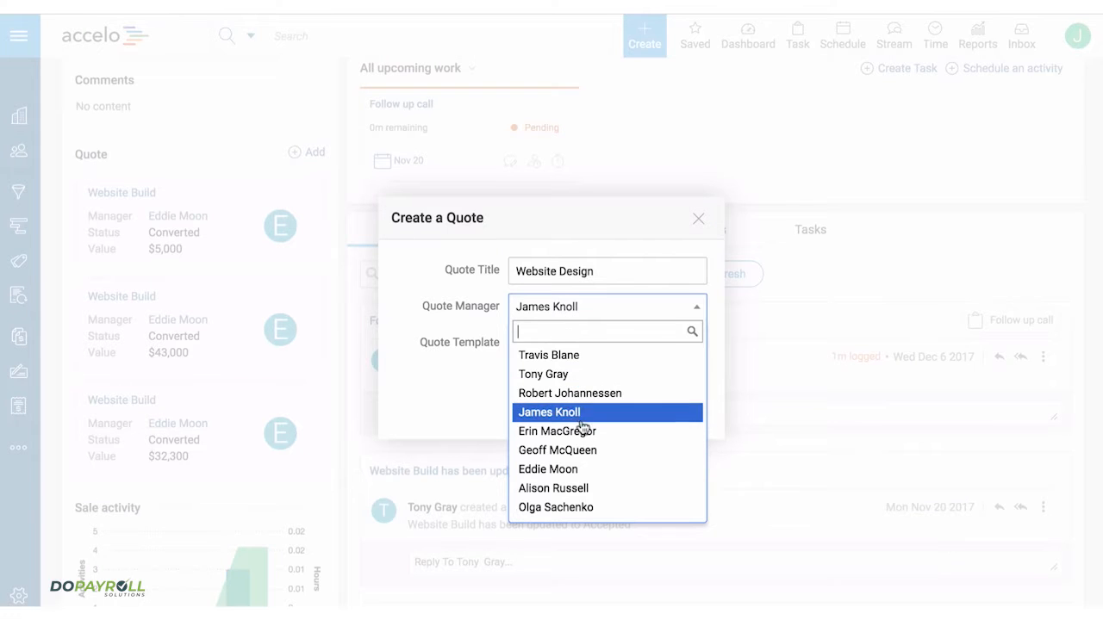
click(586, 488)
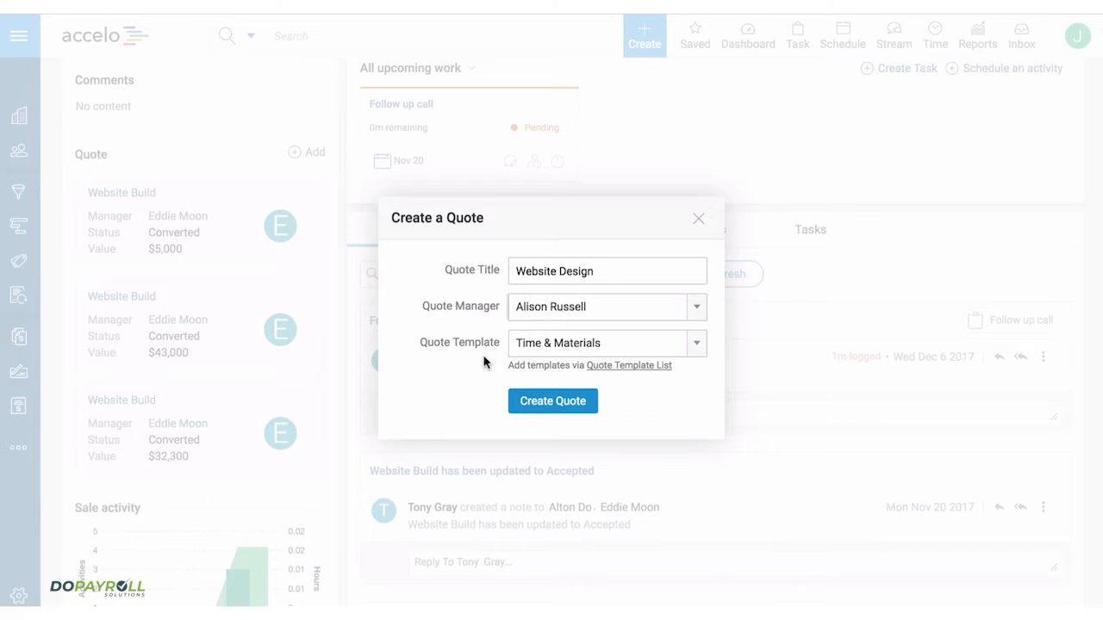
click(549, 345)
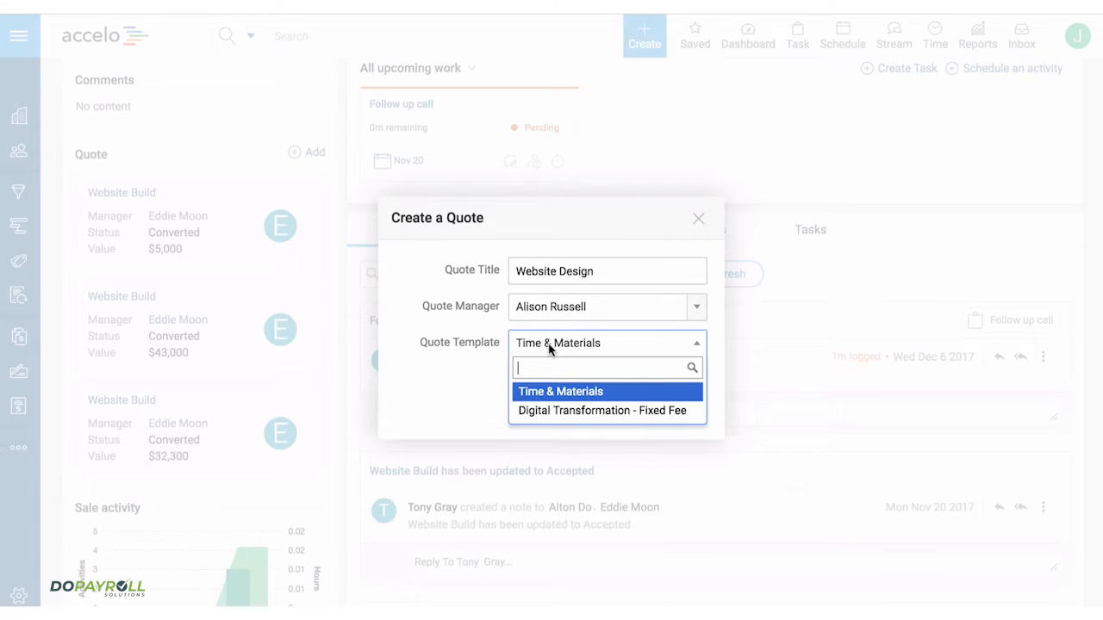
click(598, 413)
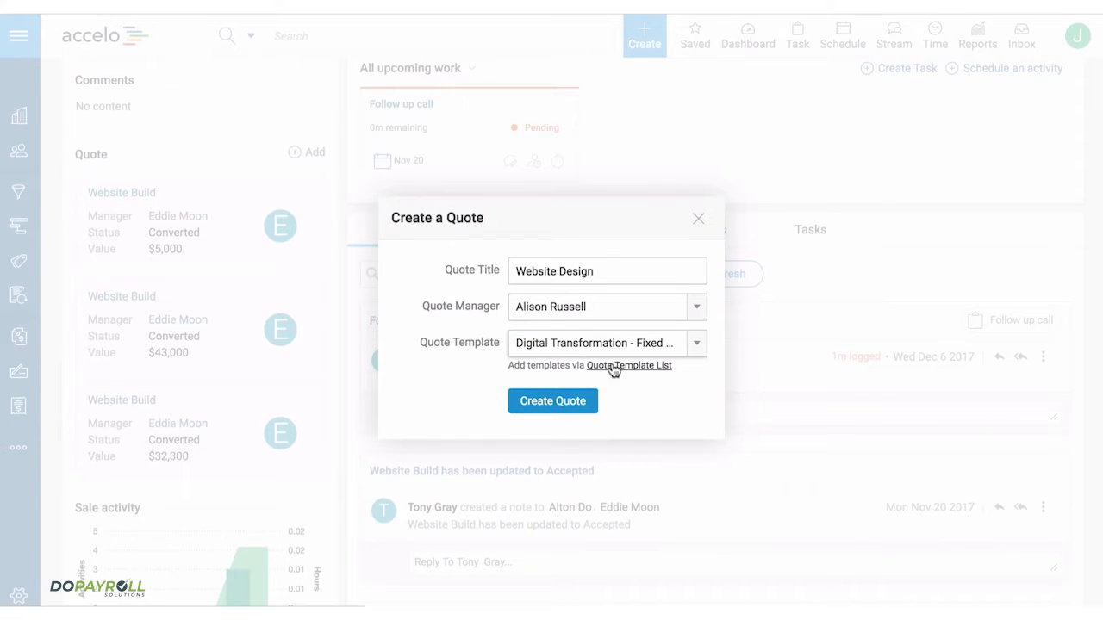
click(551, 403)
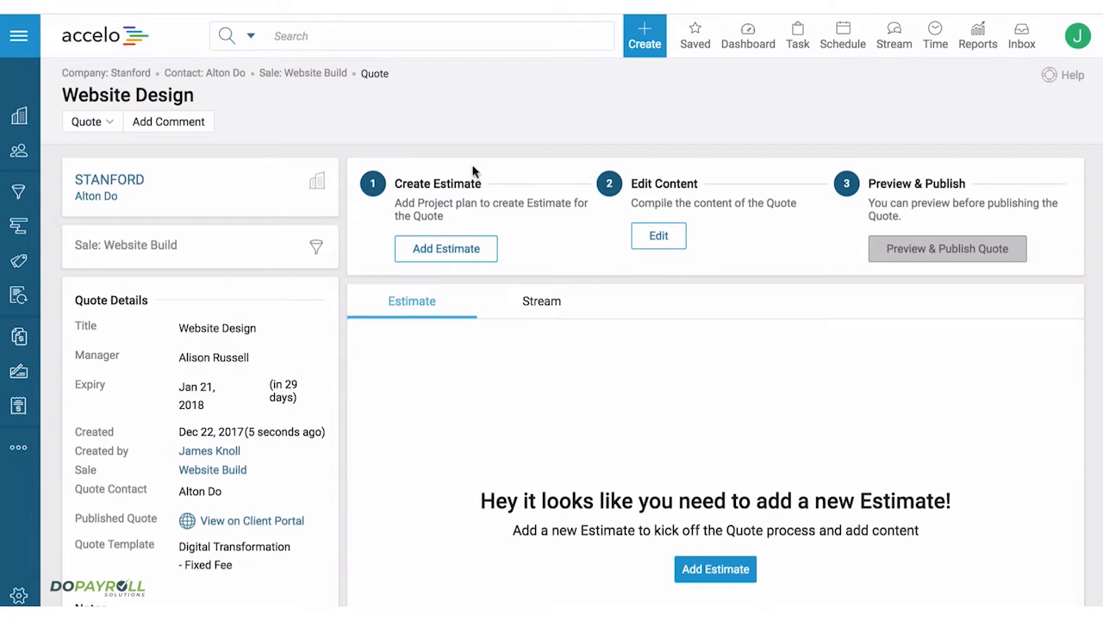
- Add an estimate to the quote and insert the Website - Digital Agency project template
click(445, 249)
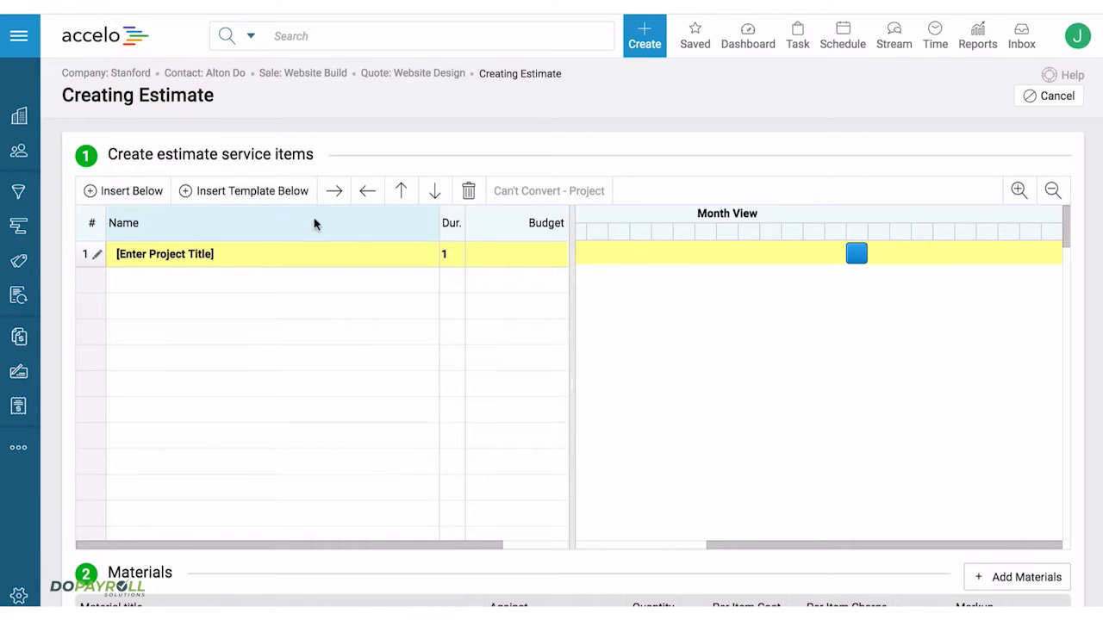
click(250, 191)
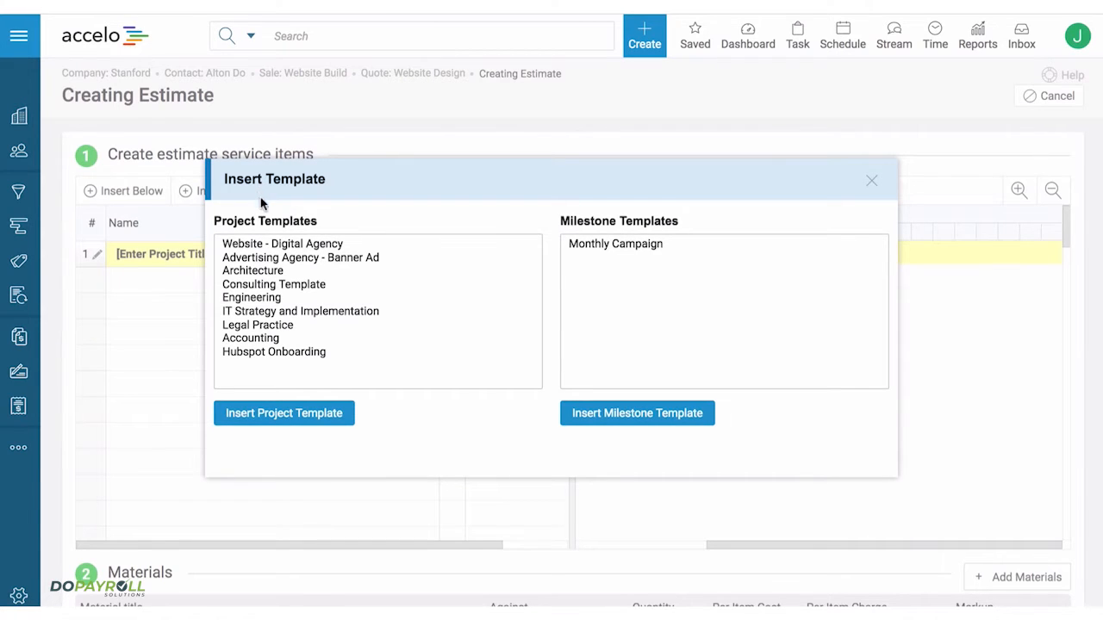
click(275, 246)
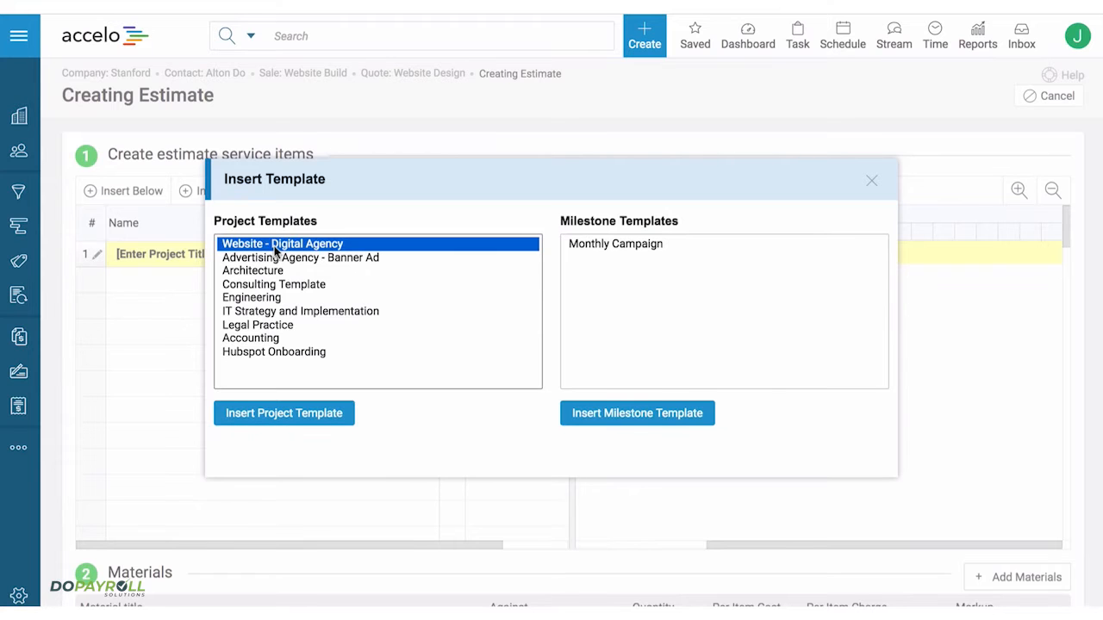
click(276, 415)
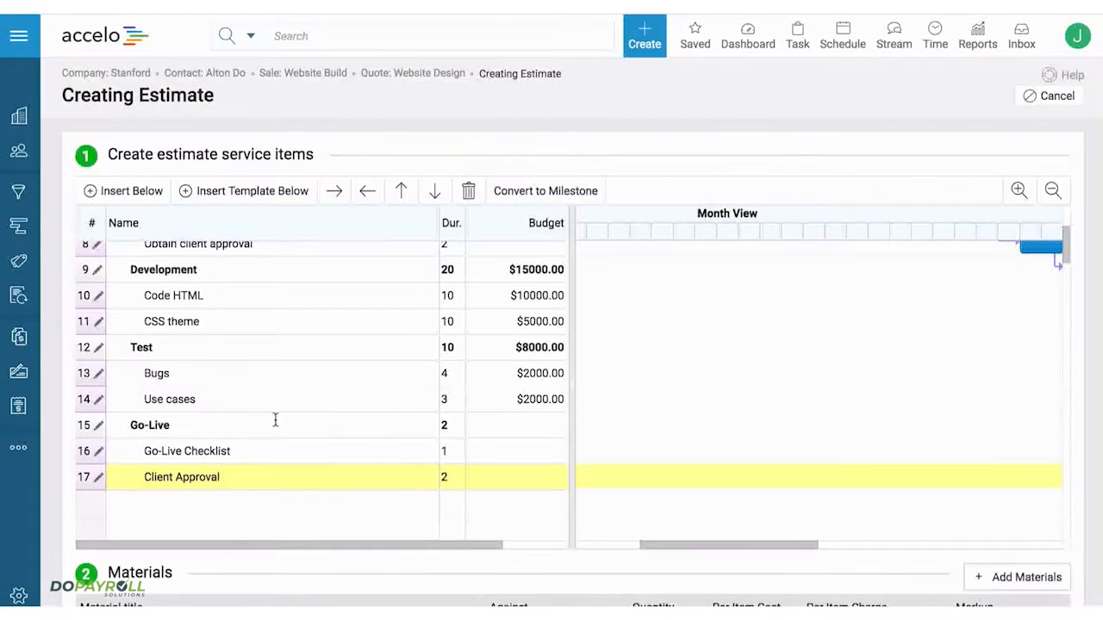
- Extend the Mockups task in the estimate's schedule to a duration of 10
scroll(674, 423, up, 5)
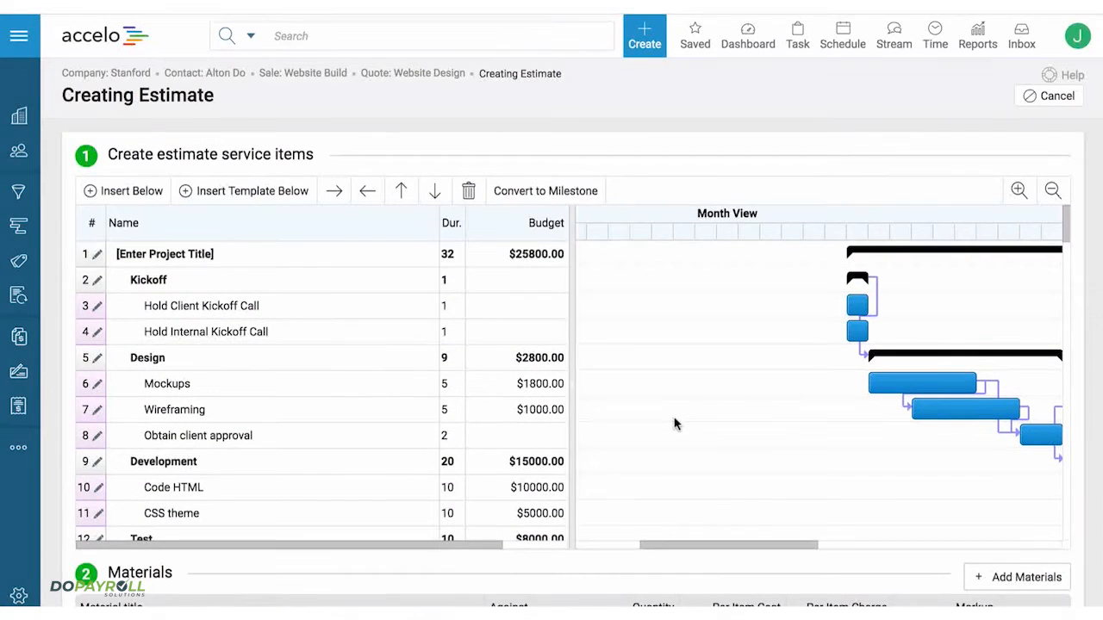
scroll(675, 423, right, 5)
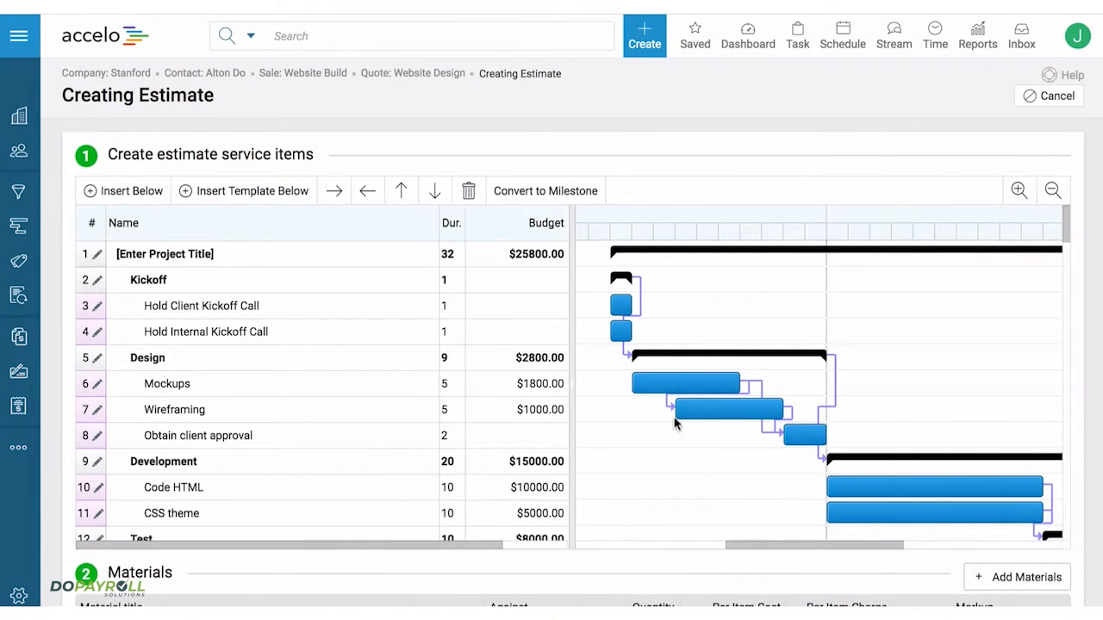
drag(739, 383, 857, 381)
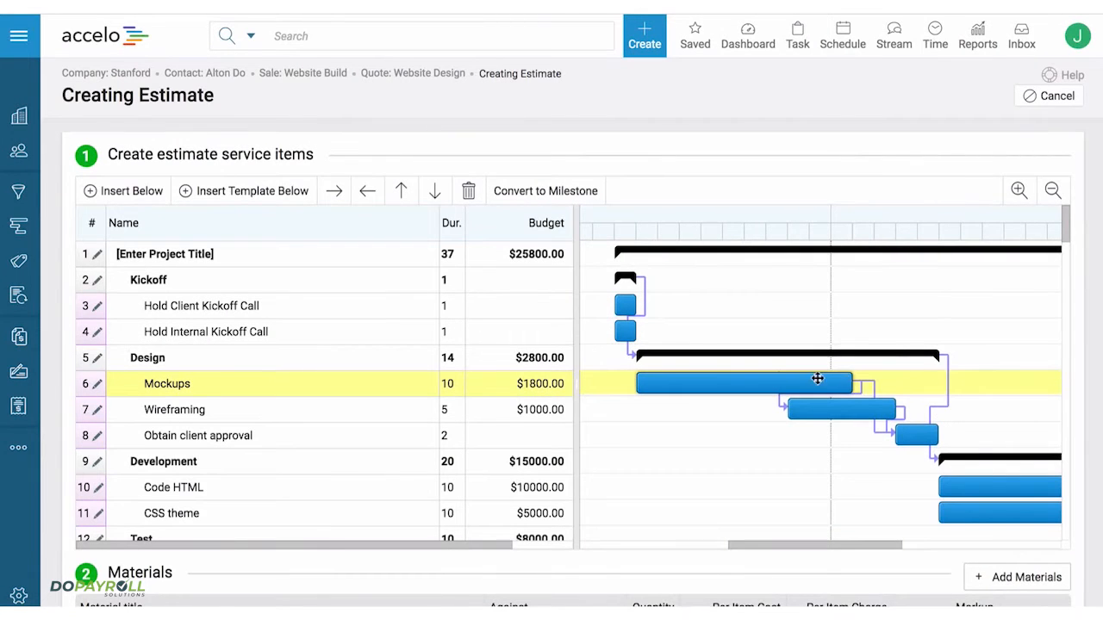
- Set the Mockups task budget to 20 hours at a rate of $80
mouse_move(553, 398)
click(530, 385)
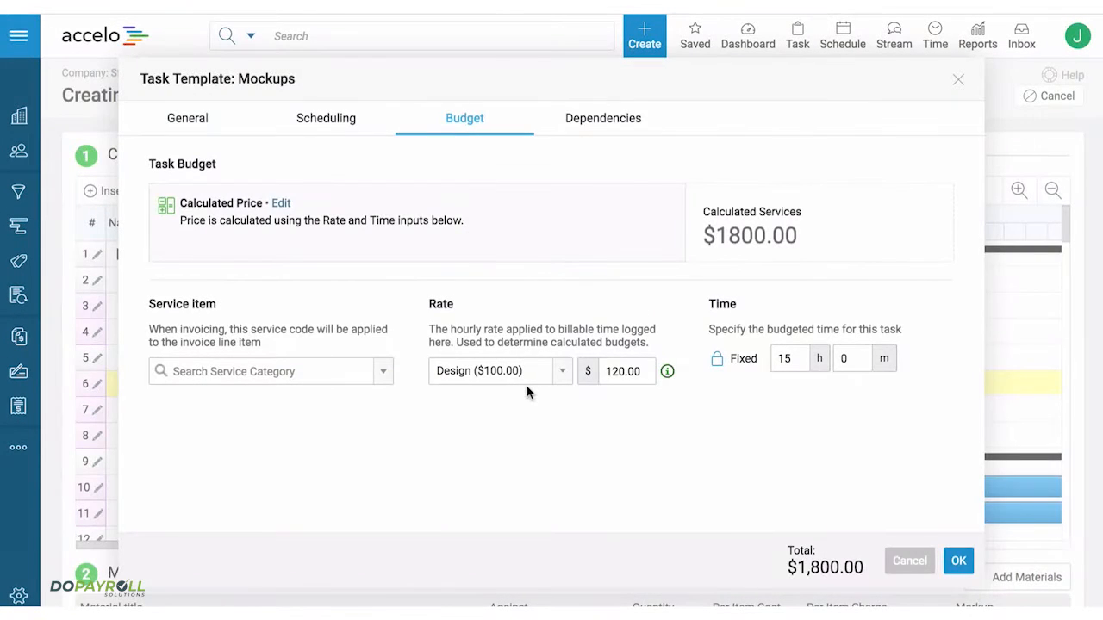
click(794, 359)
drag(790, 359, 765, 361)
text(20)
drag(641, 372, 592, 371)
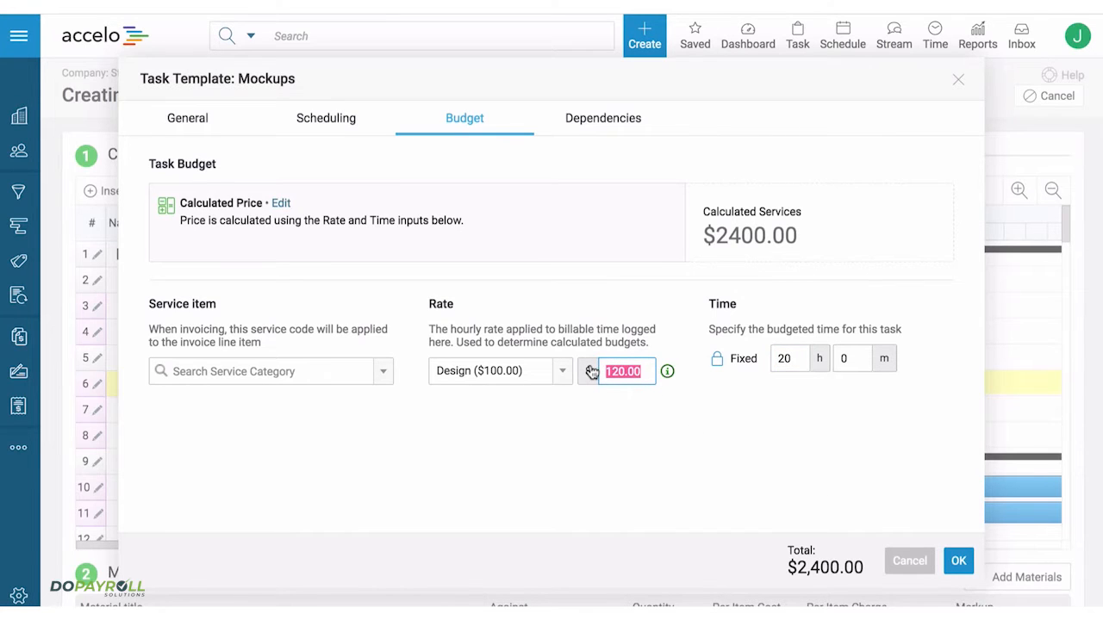
text(80)
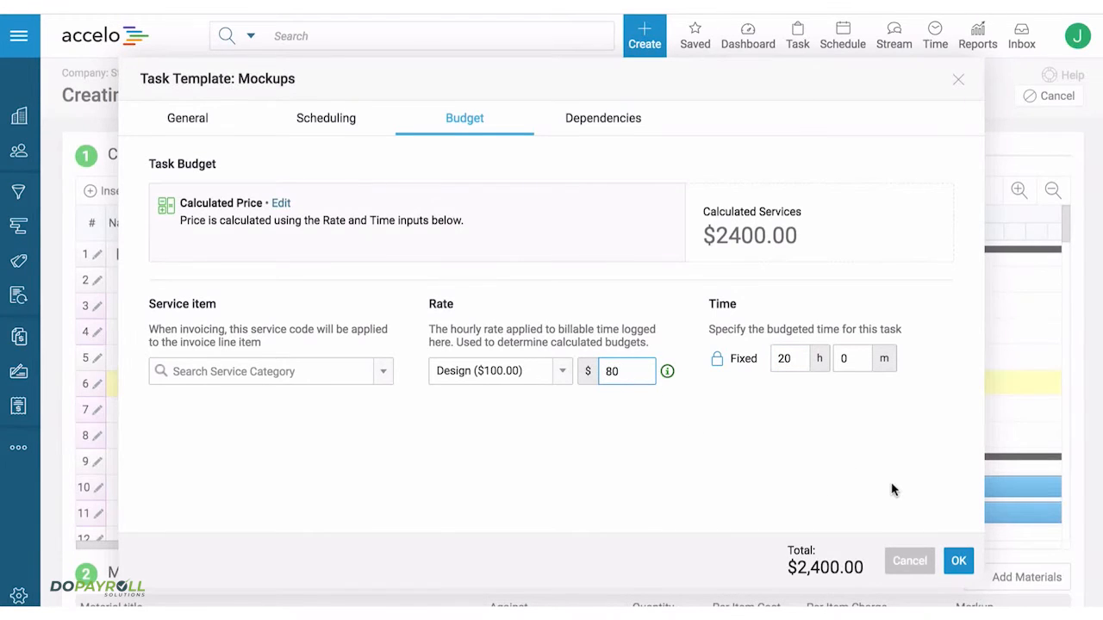
click(951, 562)
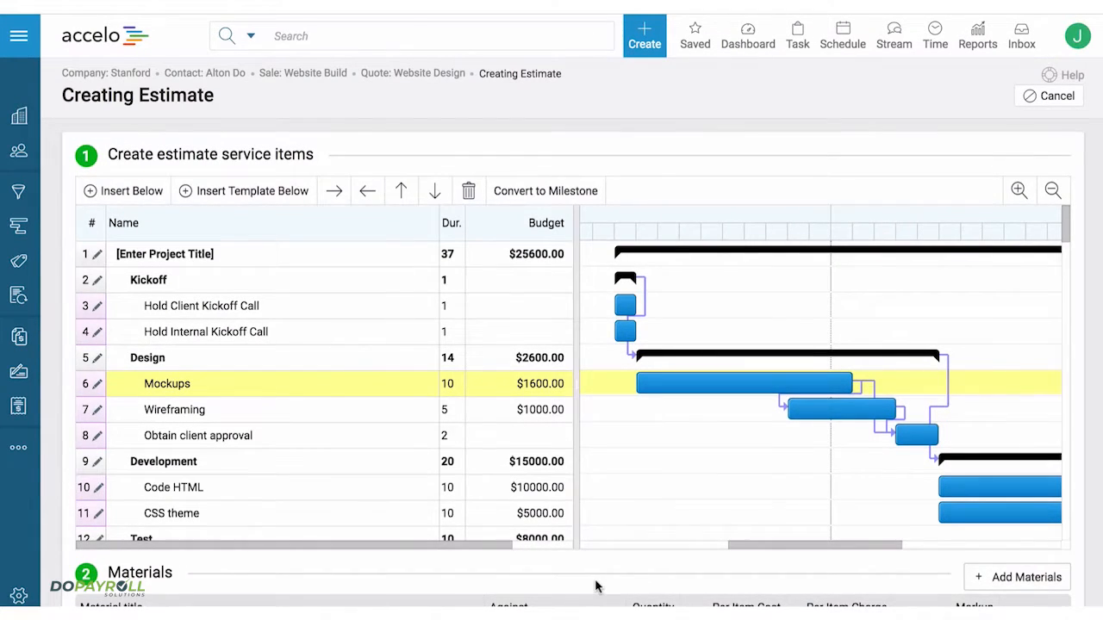
- Add a project material described as Director with quantity 5, purchase price $100 and sale price $200
scroll(594, 586, down, 2)
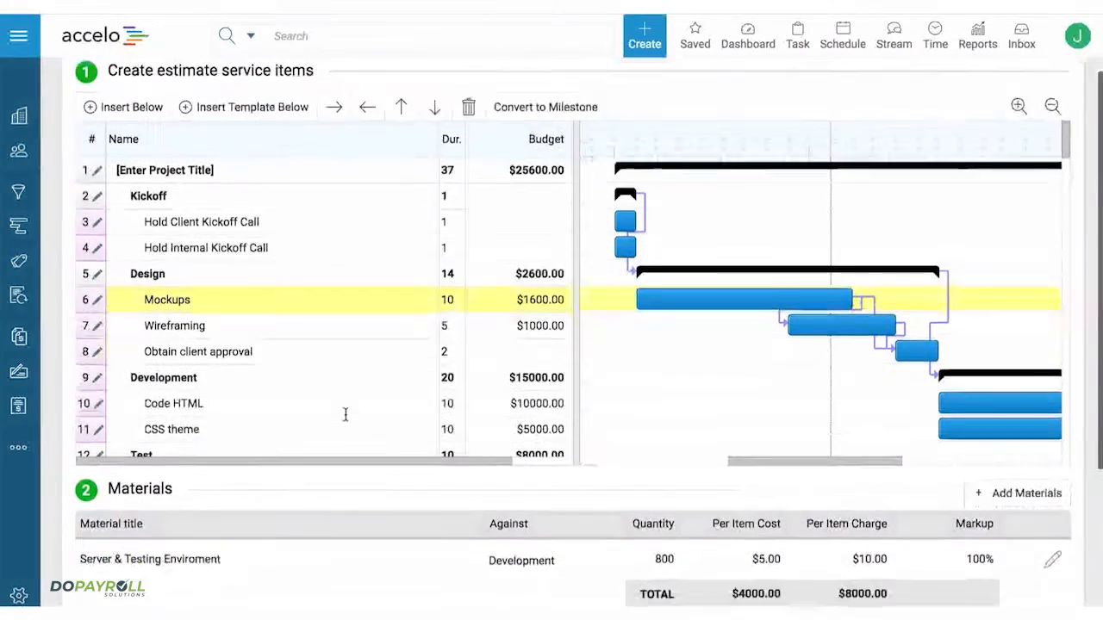
scroll(345, 417, down, 2)
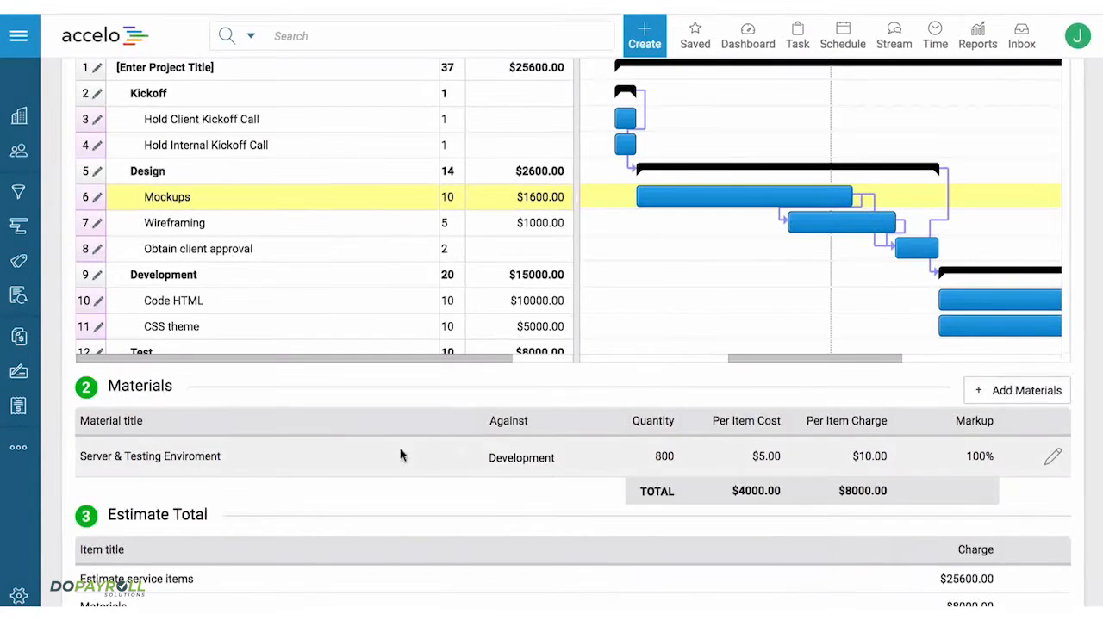
click(1012, 392)
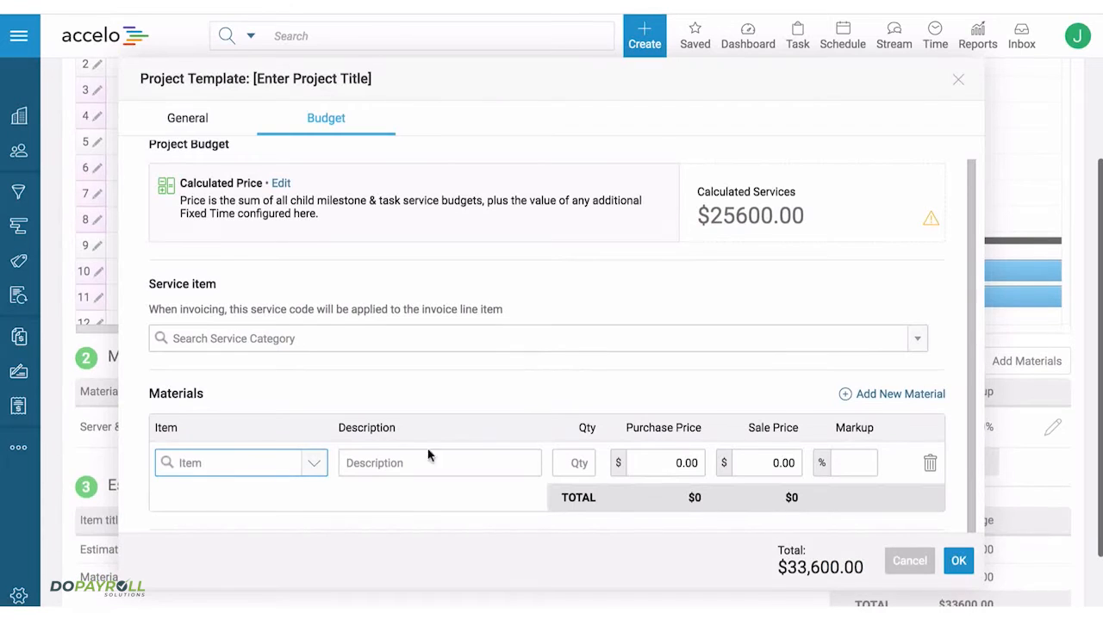
click(395, 464)
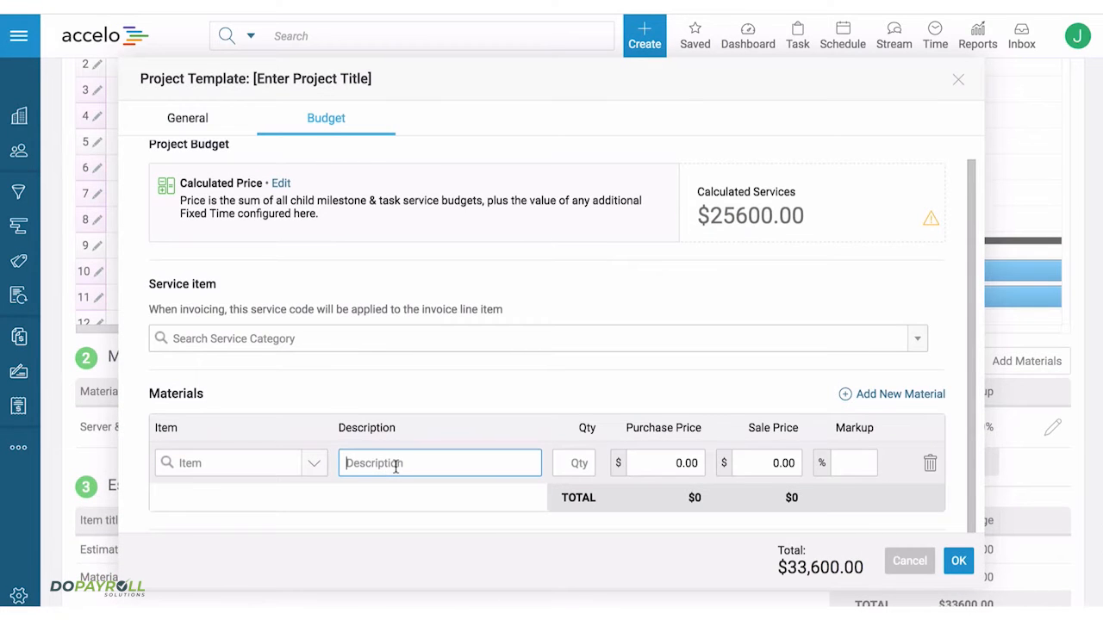
text(Director)
click(579, 464)
text(5)
click(647, 463)
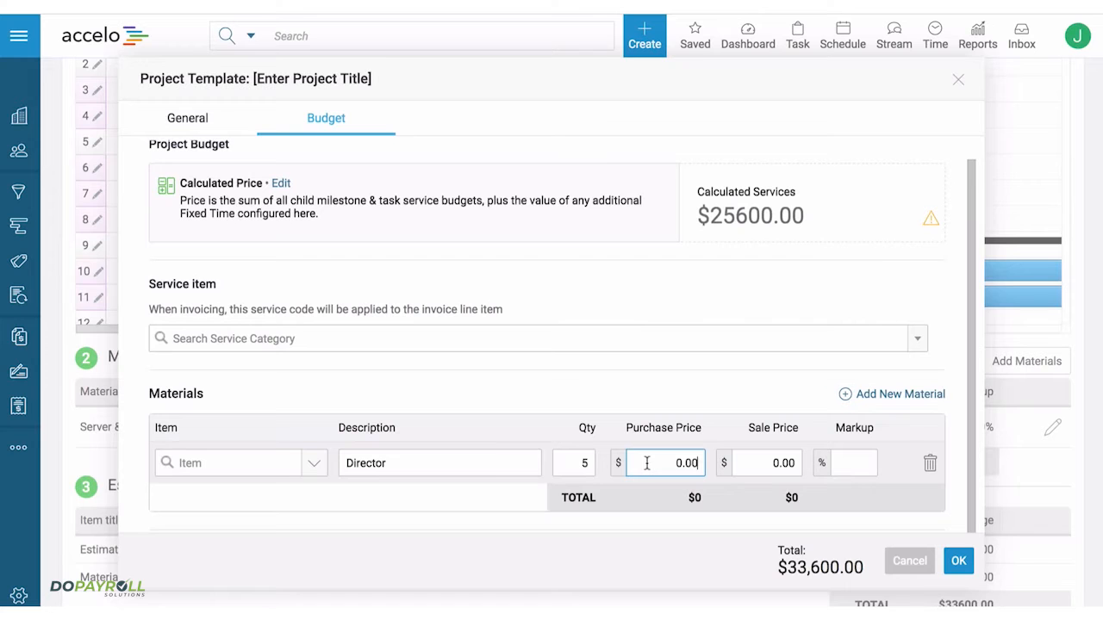
text(100)
click(768, 468)
text(200)
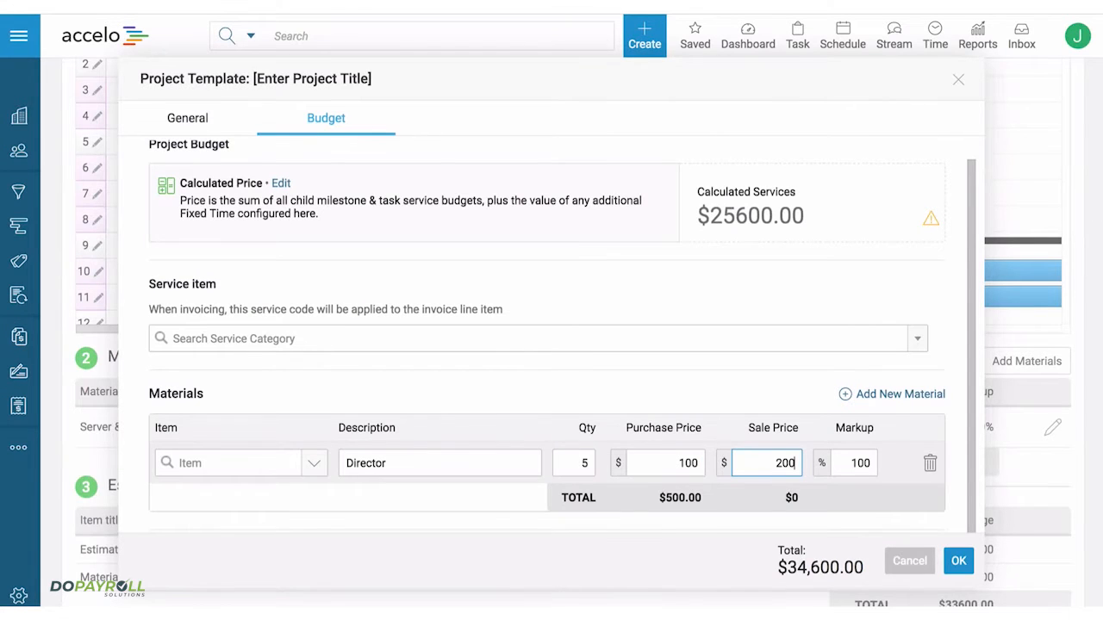
click(958, 561)
- Save and exit the estimate, and open the Website Design quote's content for editing
scroll(442, 540, down, 3)
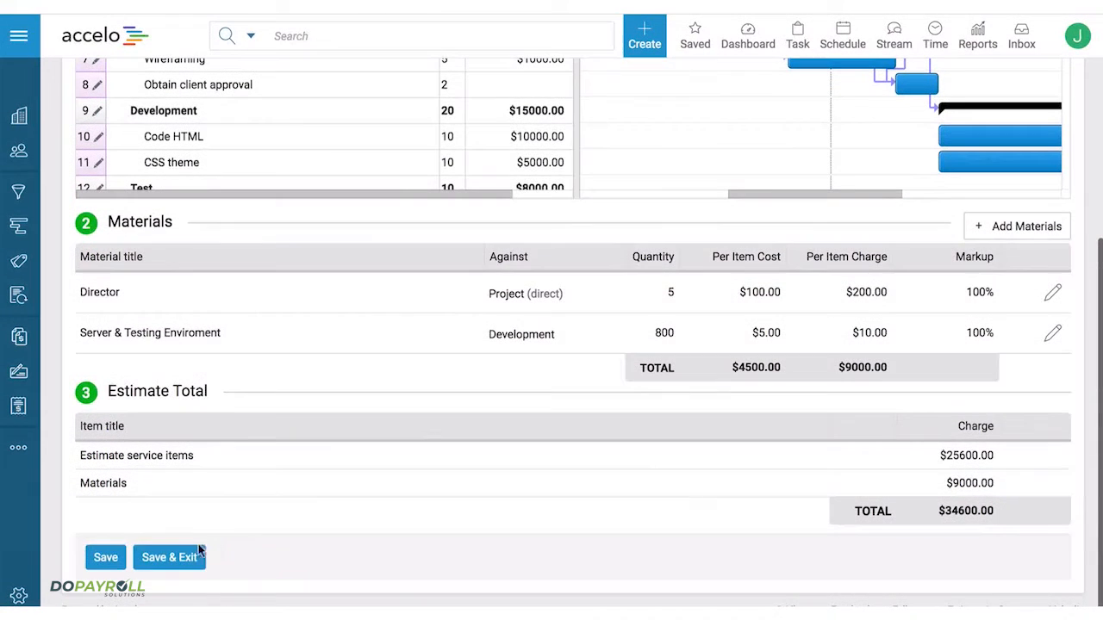
click(184, 559)
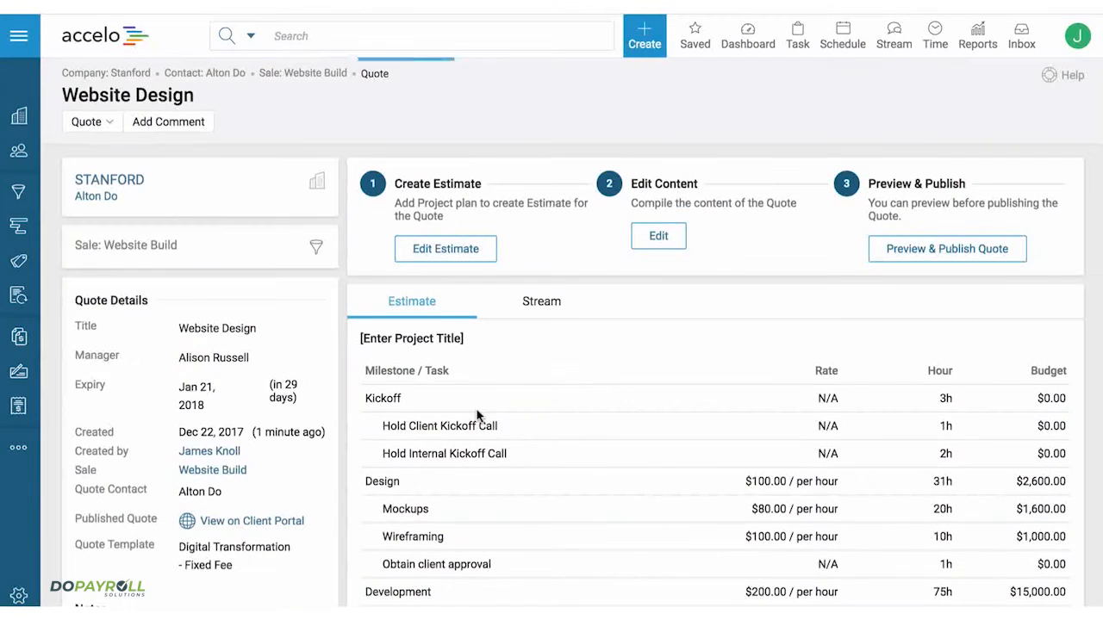
click(658, 237)
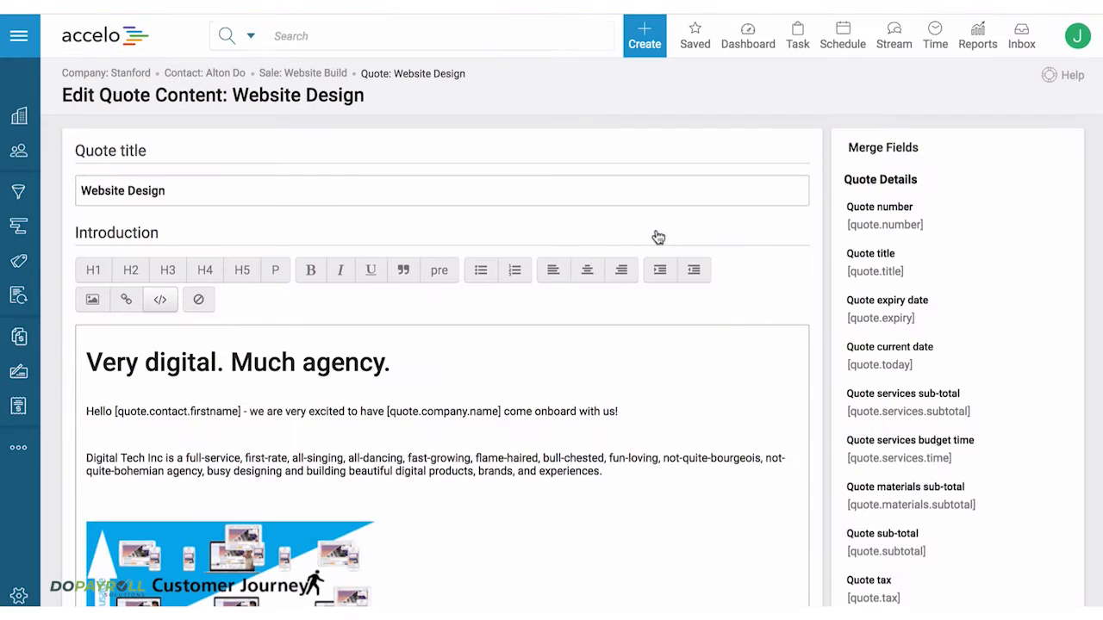
- Examine the quote introduction, including the company name merge field in the greeting and the available merge fields
scroll(758, 245, down, 5)
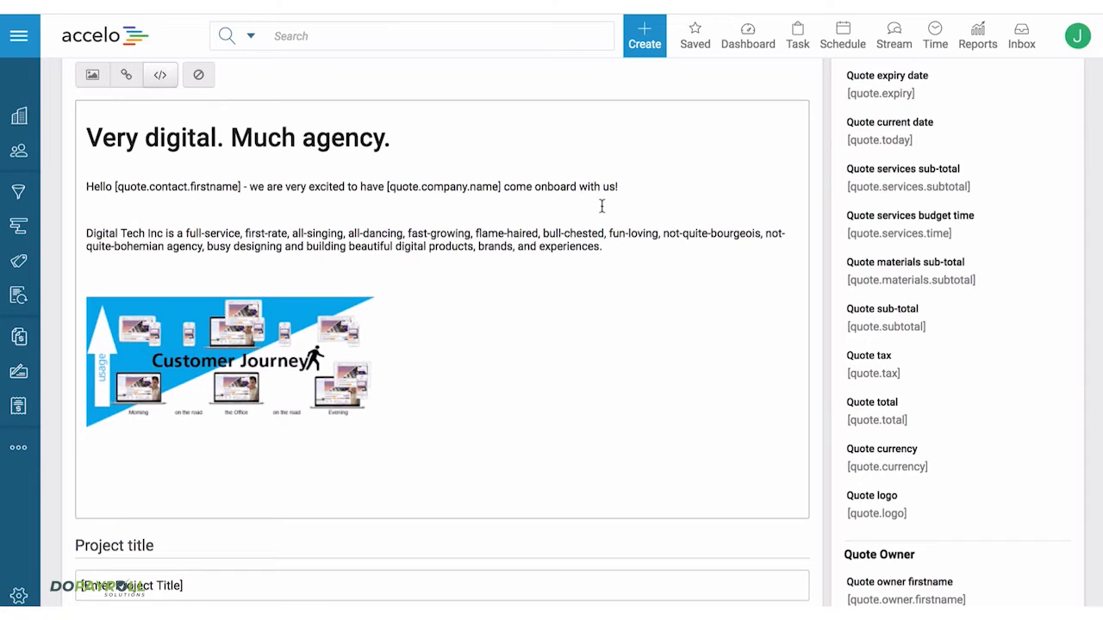
drag(387, 186, 502, 186)
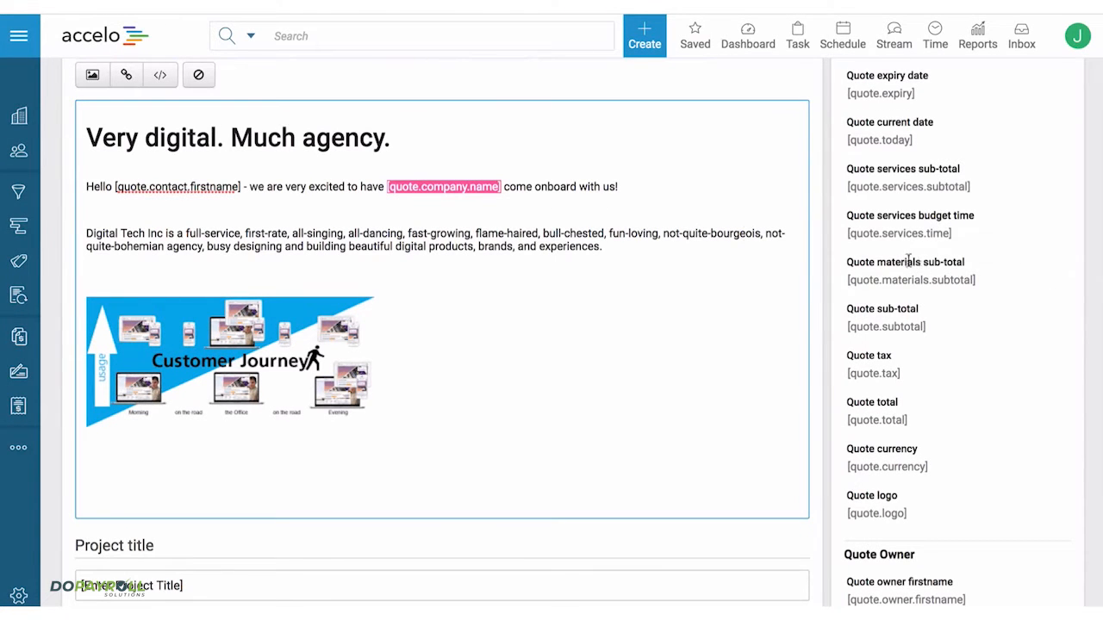
click(526, 187)
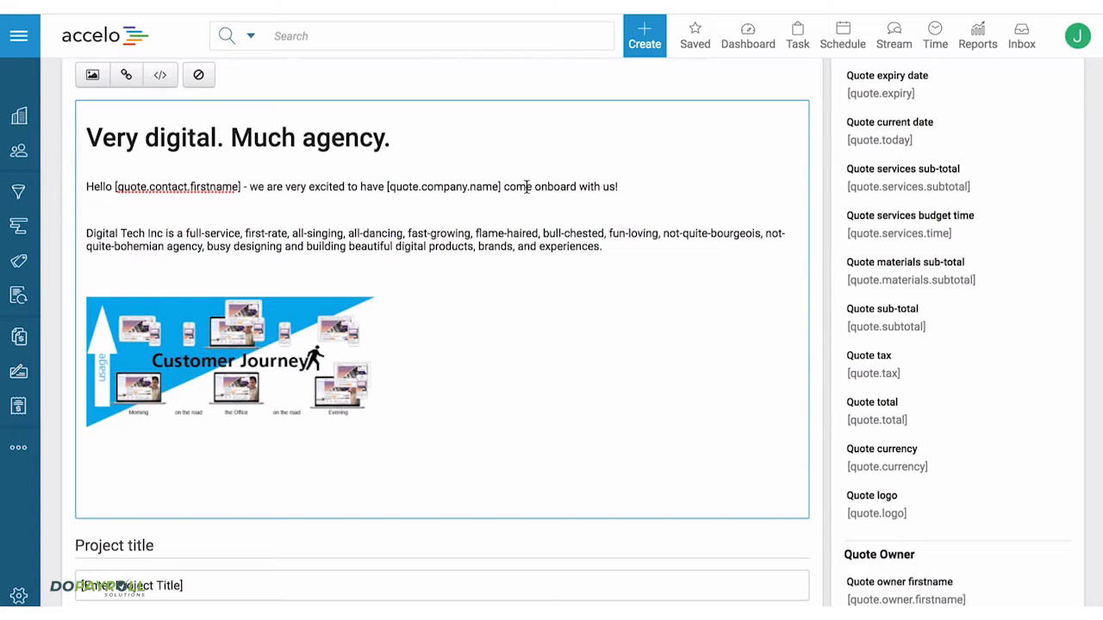
- Add a line reading "Context" below the Customer Journey image in the quote introduction
scroll(526, 187, down, 1)
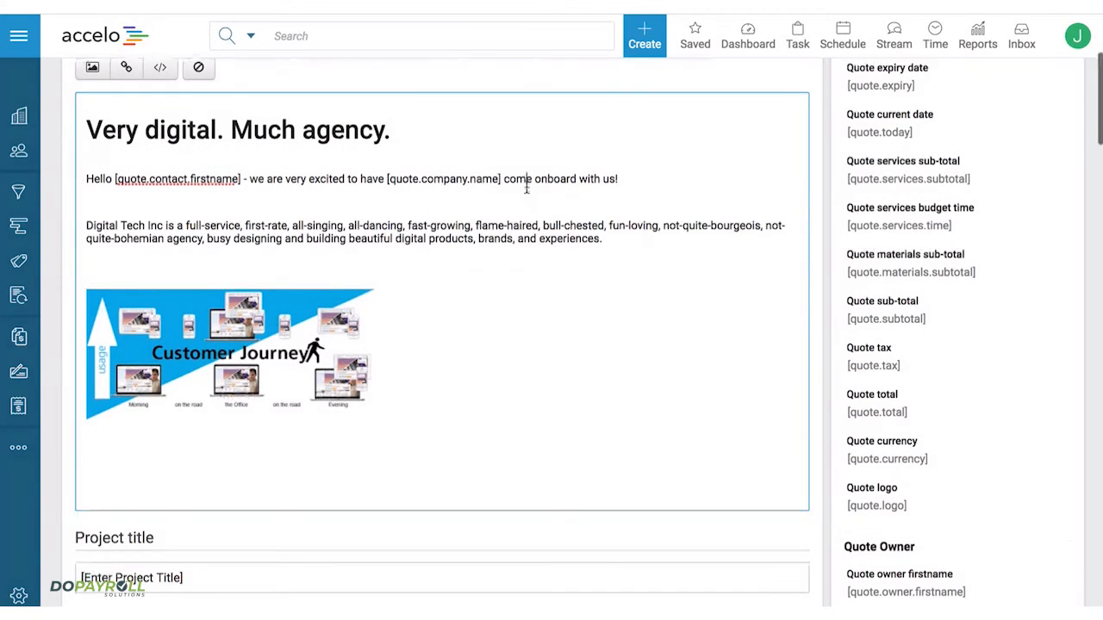
click(229, 408)
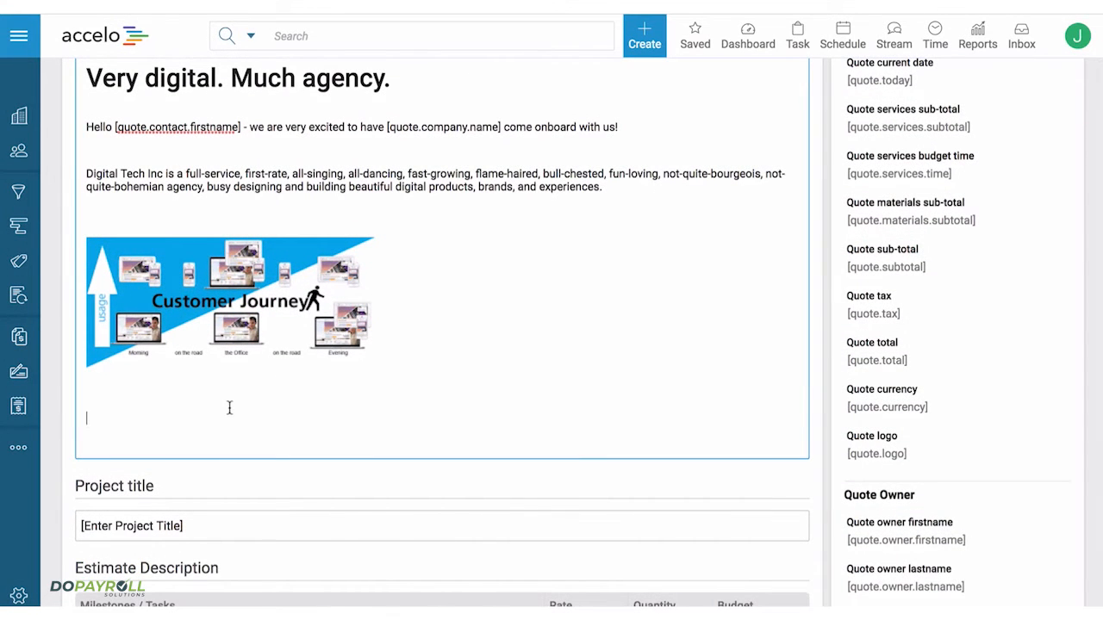
text(Context)
- Replace the project title placeholder with "Website Design"
scroll(198, 534, down, 6)
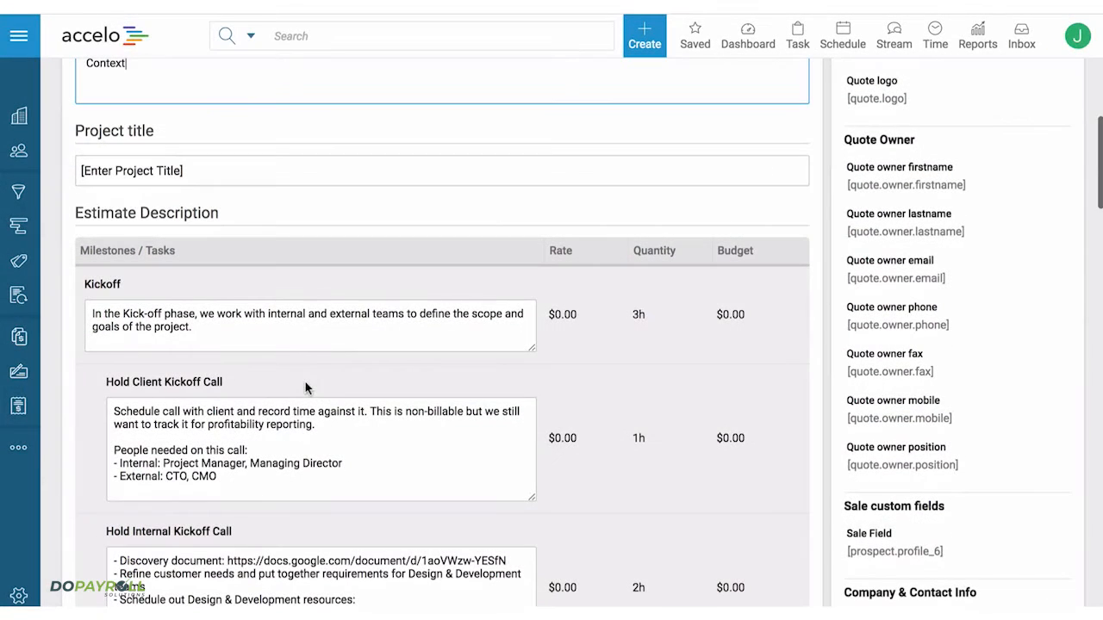
drag(226, 174, 62, 166)
text(Webis)
key(BackSpace)
key(BackSpace)
text(site Design)
- Add the lines "SOW" and "What's Involved" below the summary paragraph in the quote's conclusion
scroll(441, 344, down, 20)
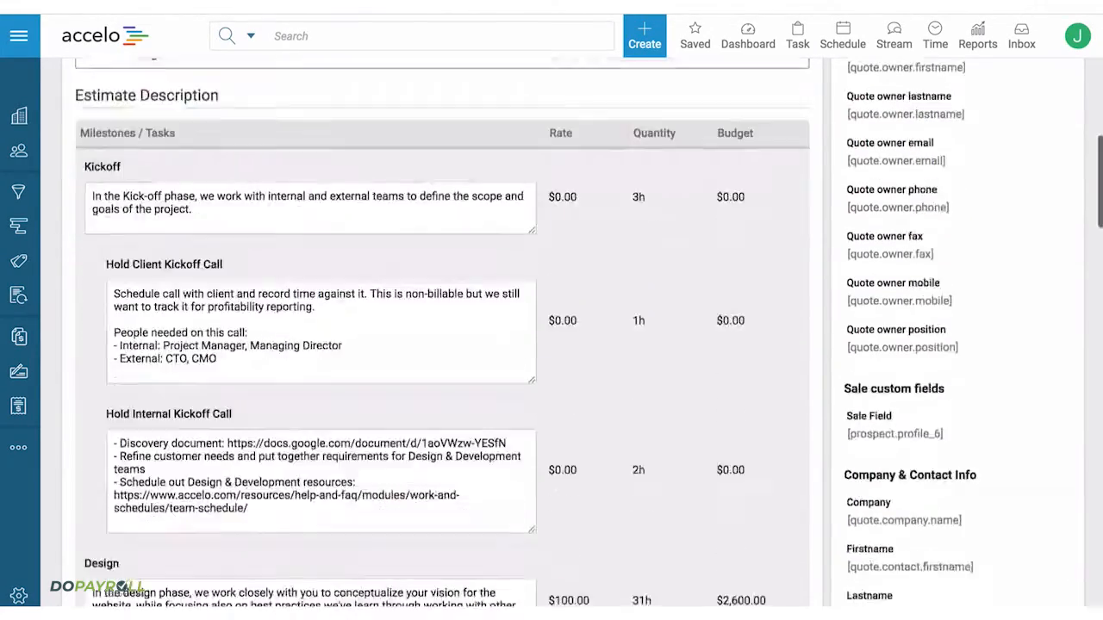
scroll(441, 344, down, 7)
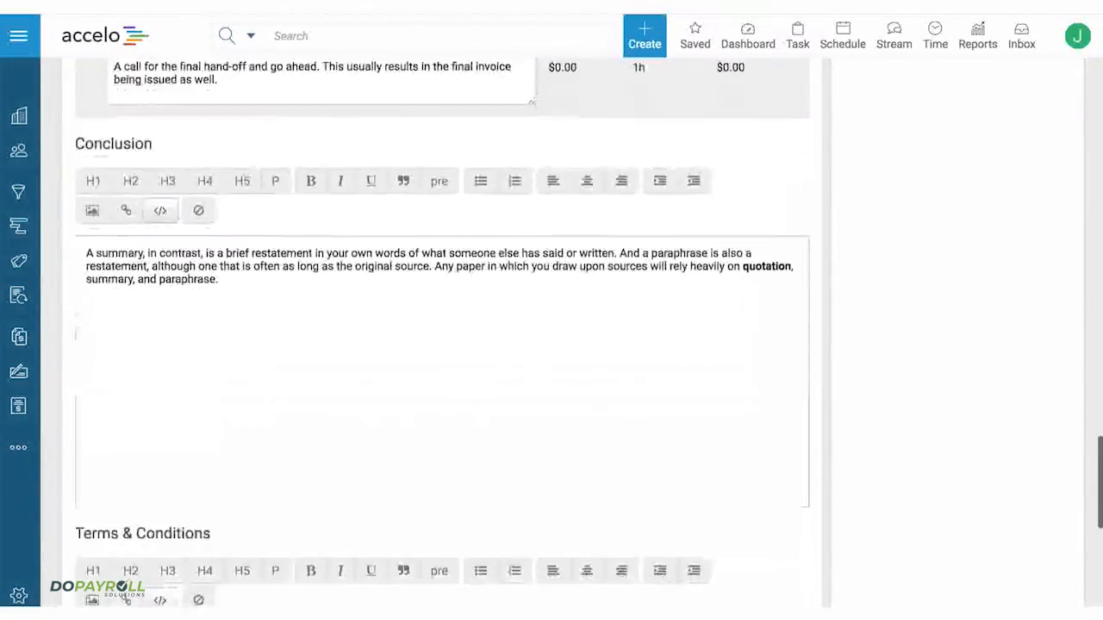
click(245, 262)
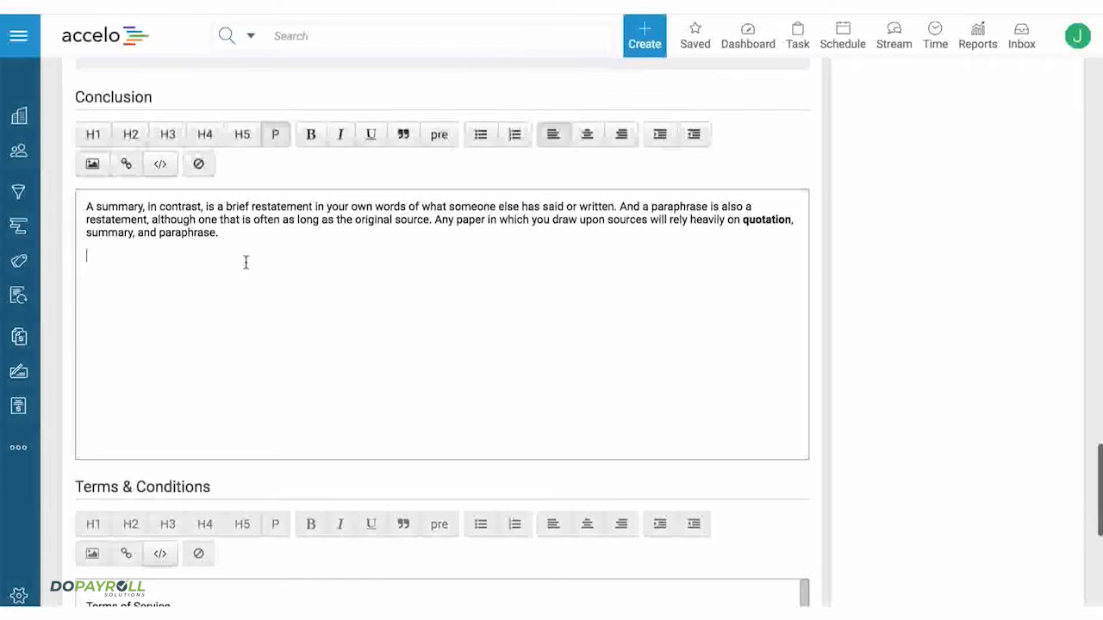
text(SOW)
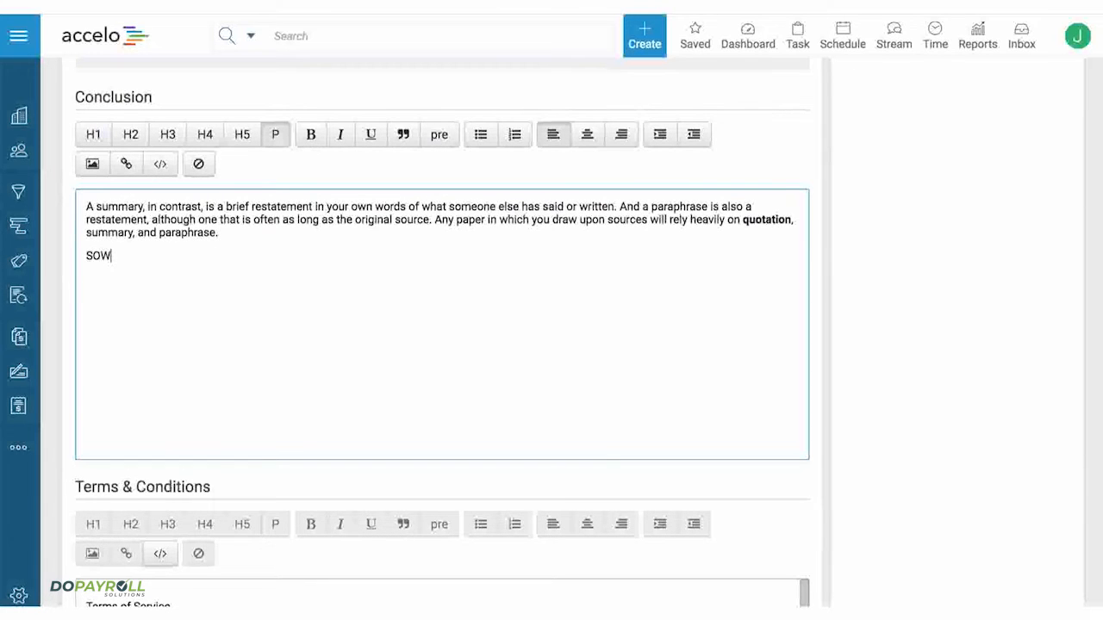
key(Return)
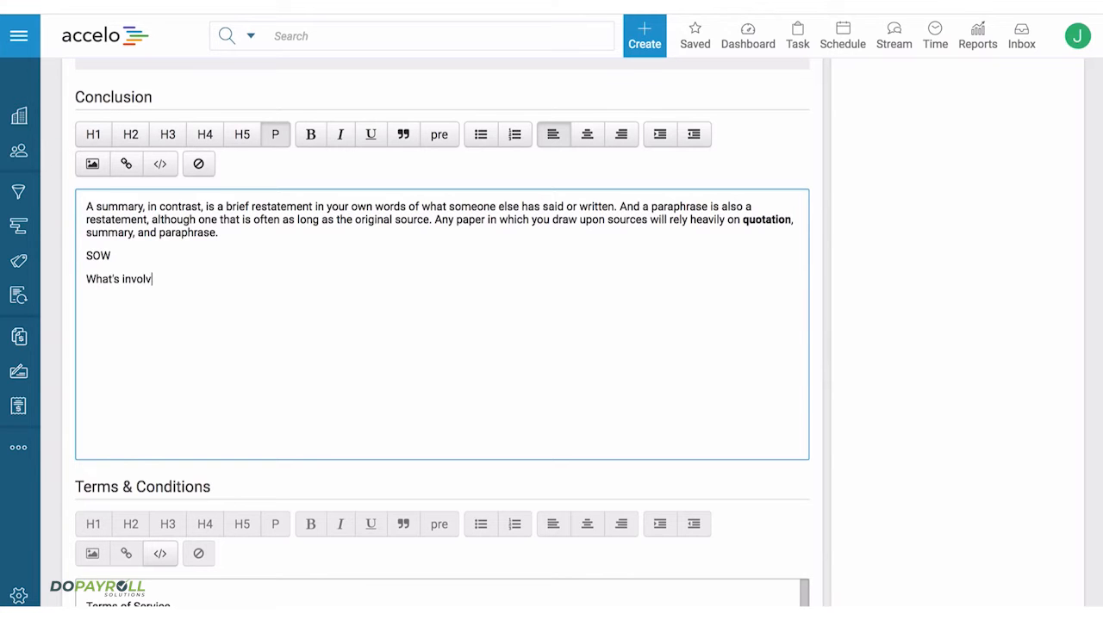
- Review the Terms & Conditions text and save the quote content
scroll(250, 301, down, 5)
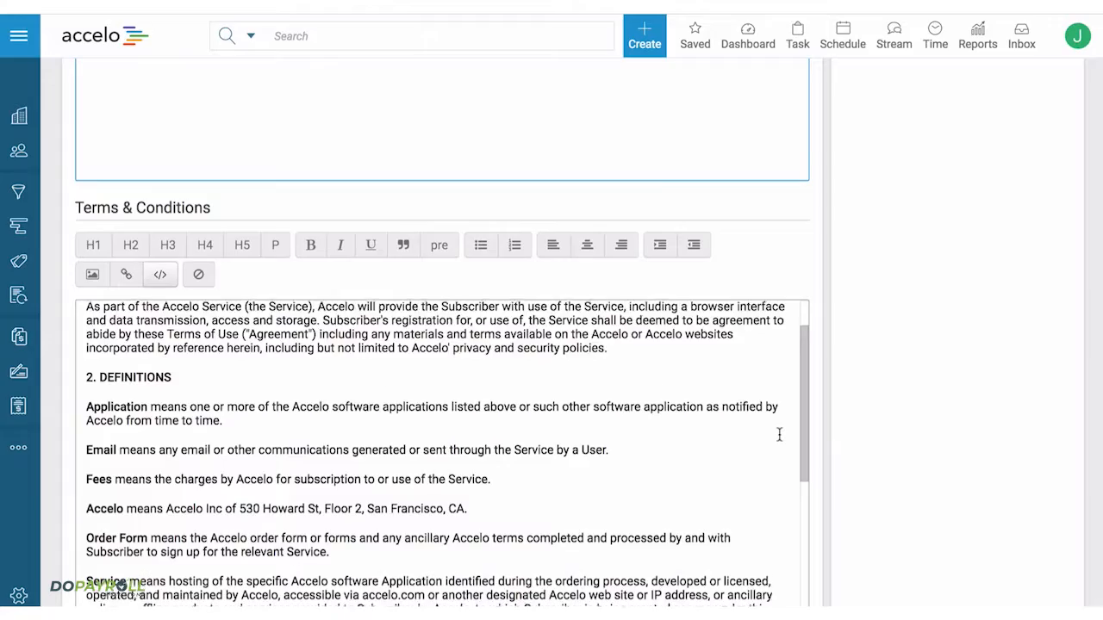
scroll(779, 435, down, 4)
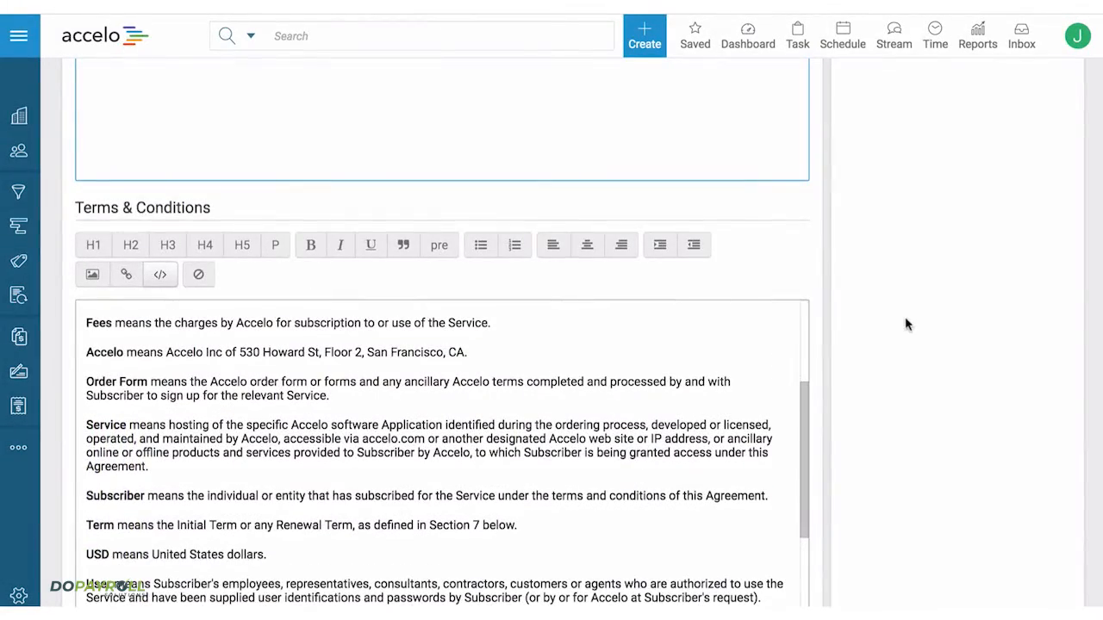
scroll(904, 324, down, 3)
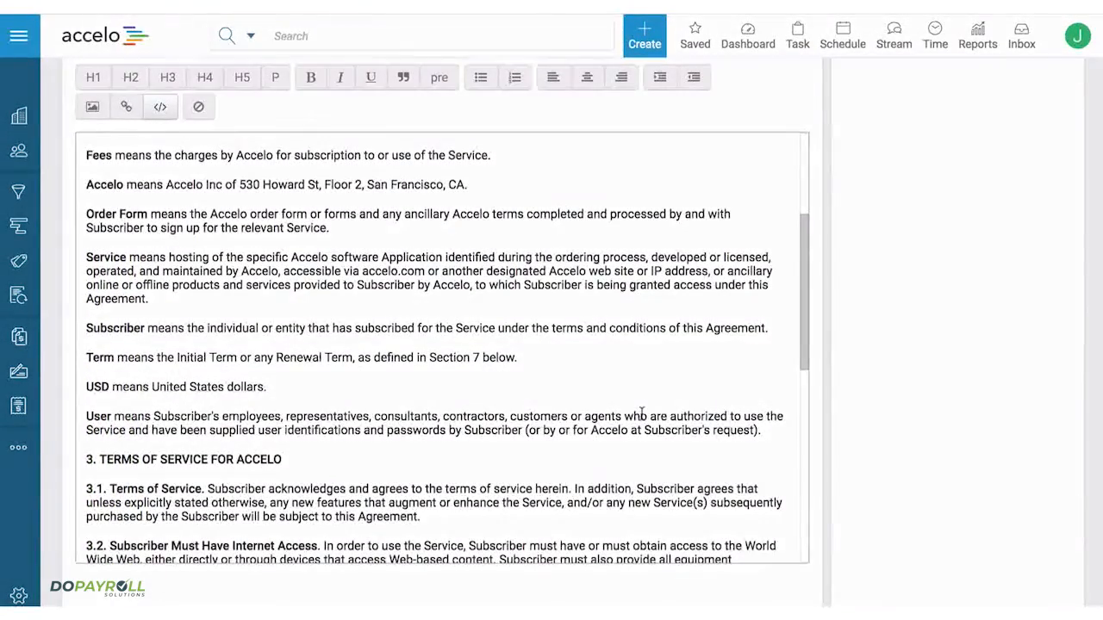
scroll(838, 374, down, 2)
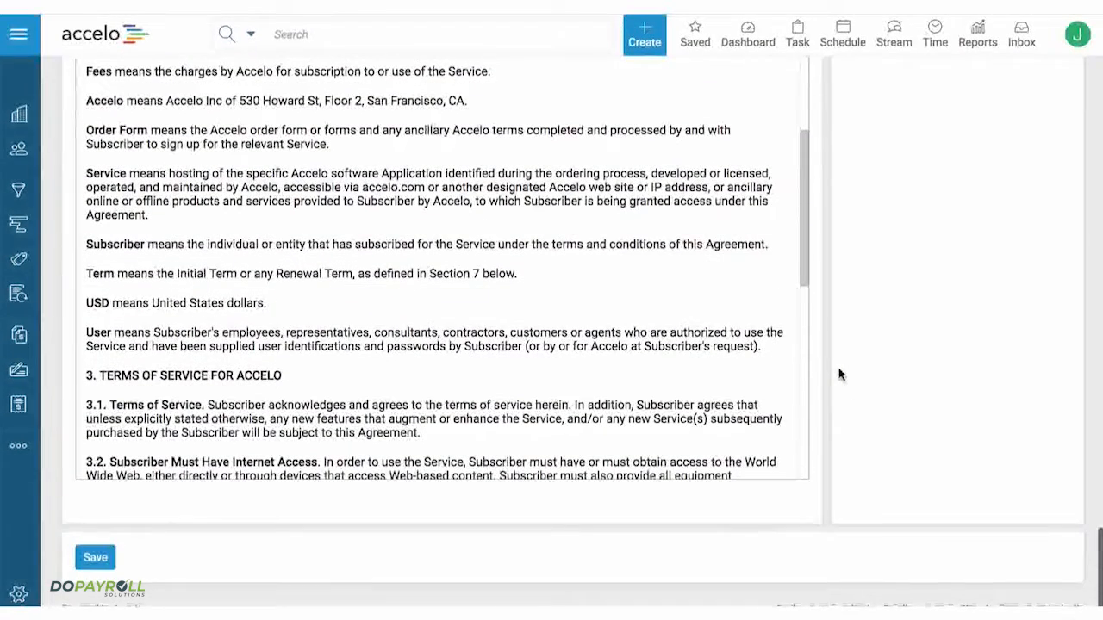
click(97, 560)
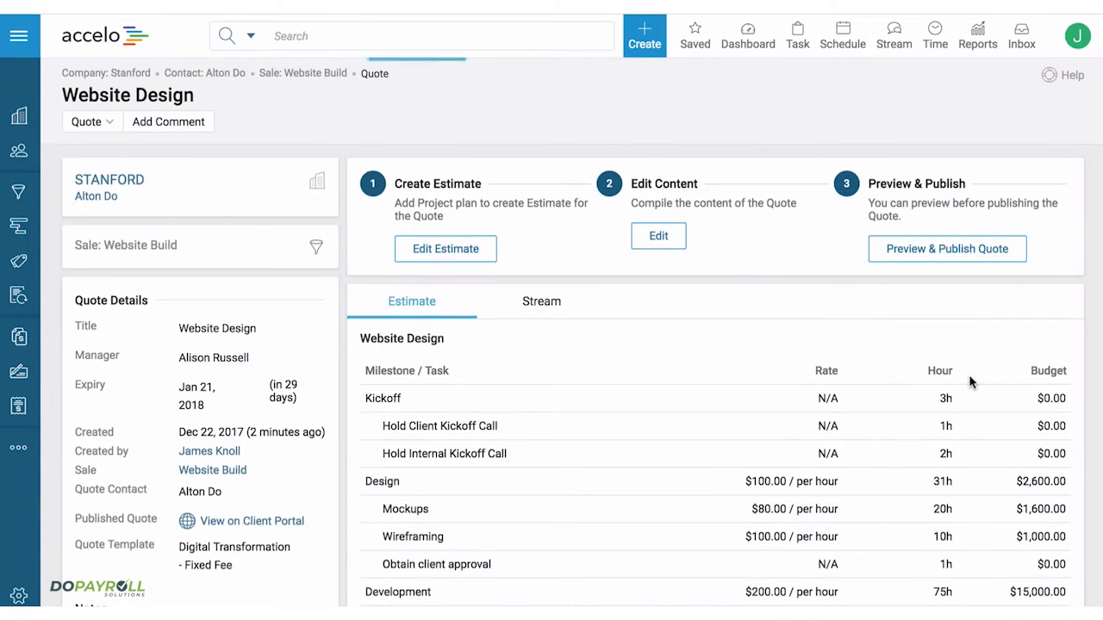
- Open the Website Design quote's publishing preview and look over its introduction
click(924, 253)
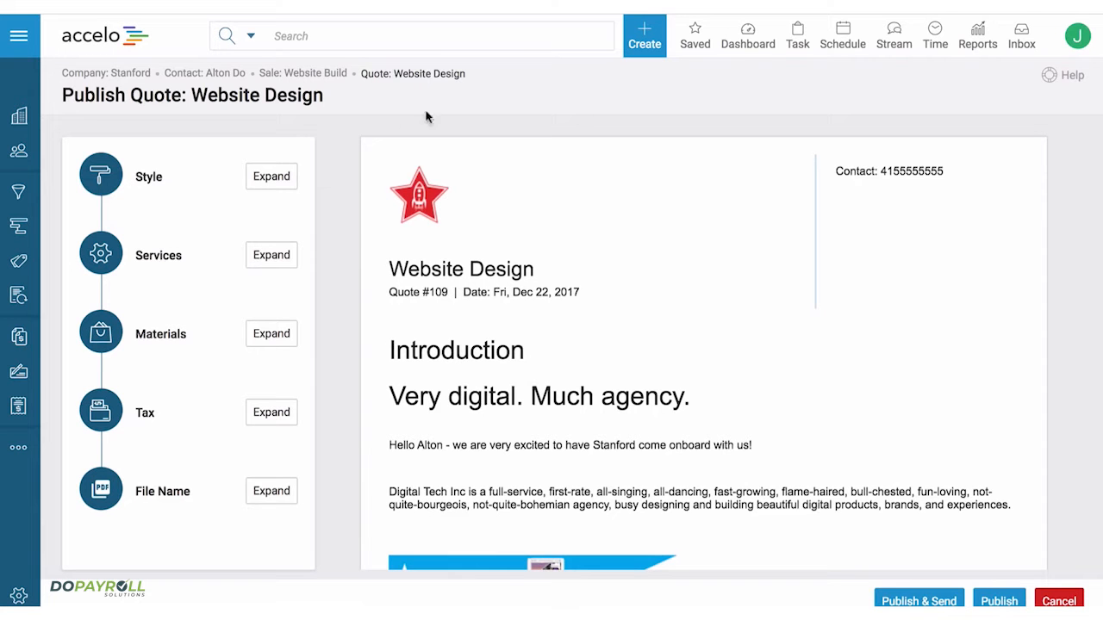
scroll(372, 228, down, 2)
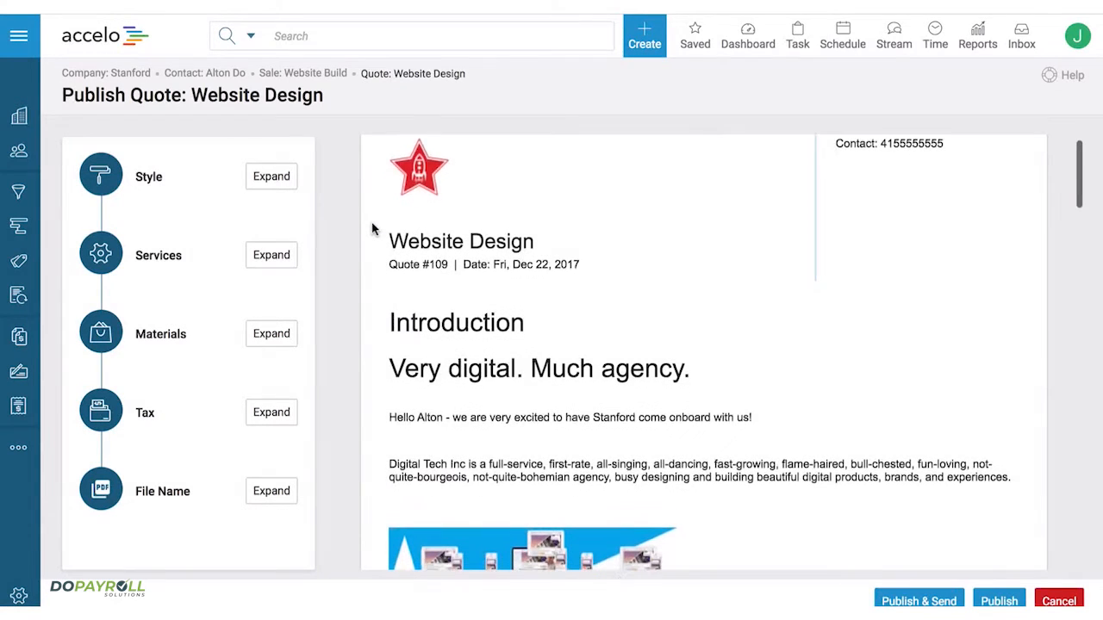
scroll(372, 228, down, 2)
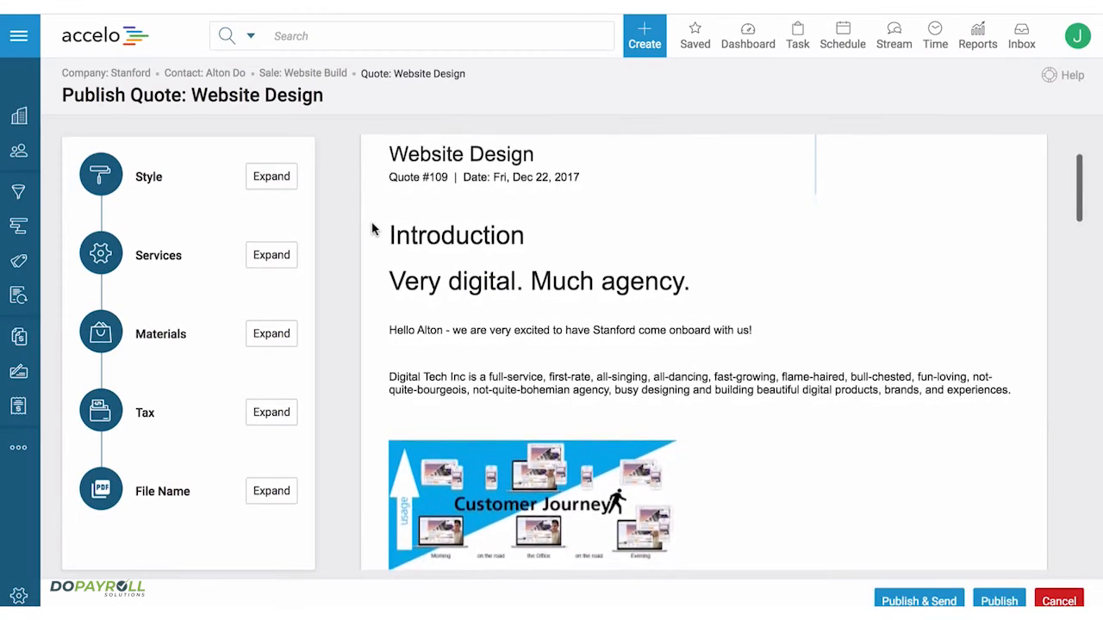
- Set both the heading font and the text font of the quote style to Roboto
click(271, 177)
scroll(362, 246, down, 4)
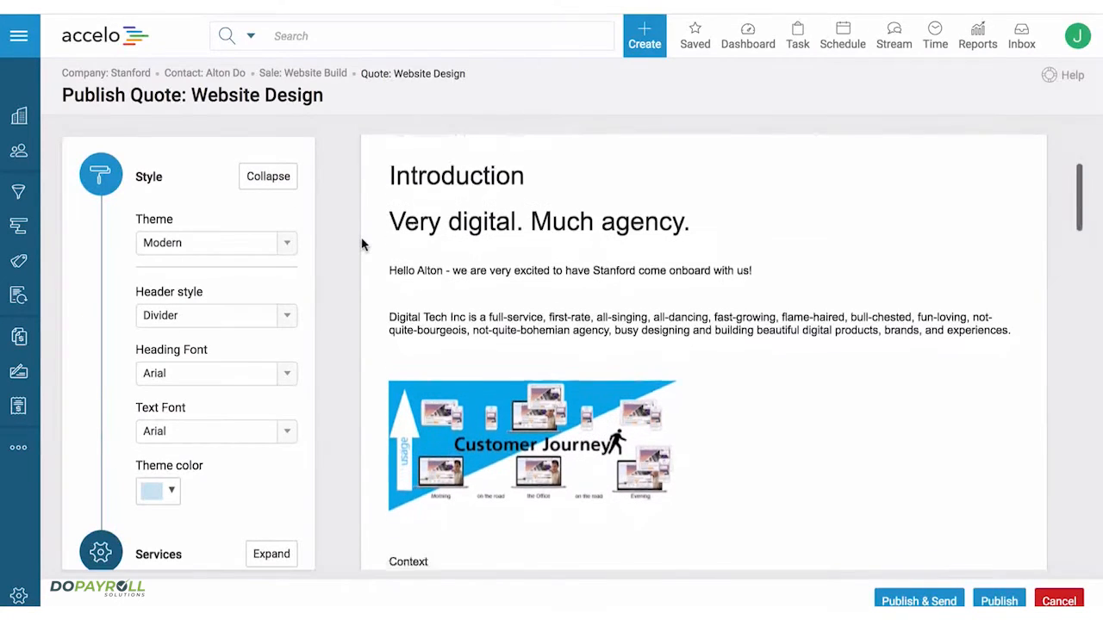
scroll(362, 241, down, 10)
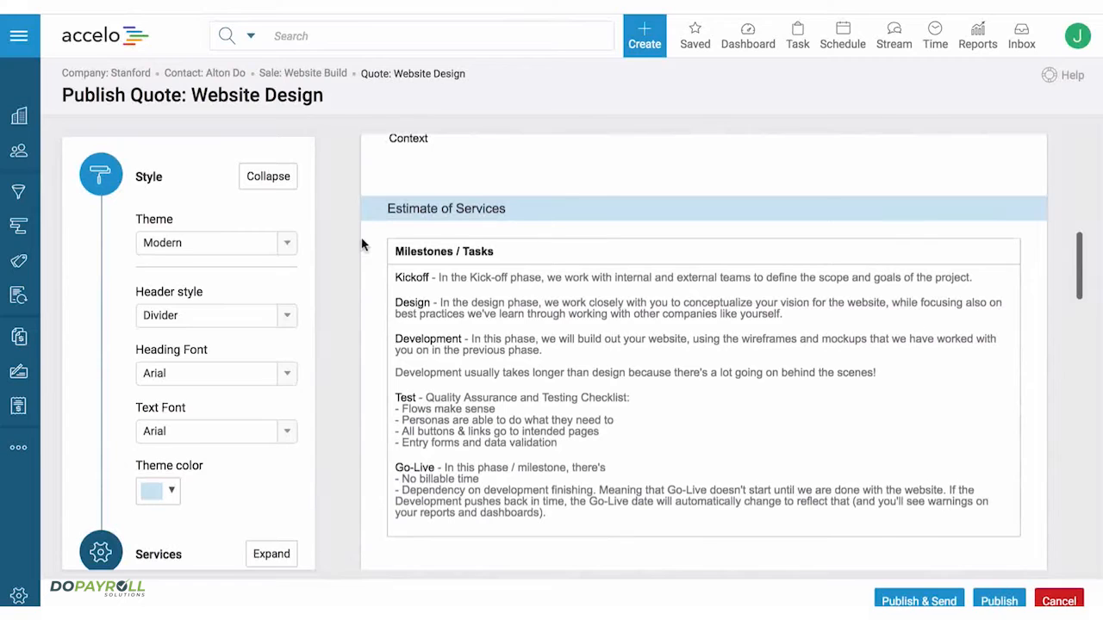
click(172, 375)
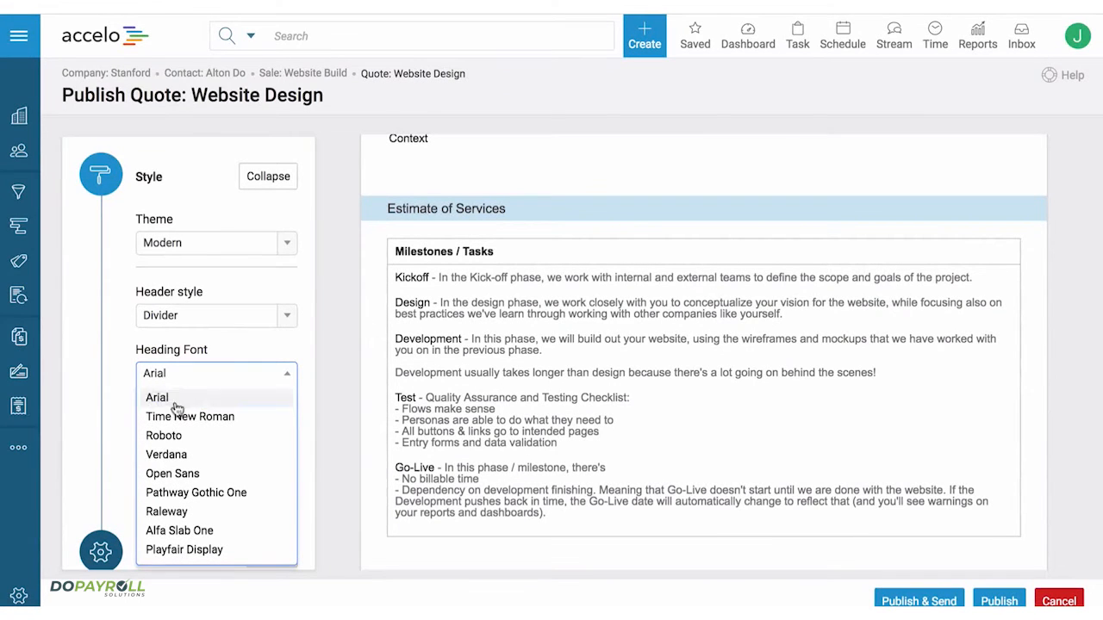
click(181, 435)
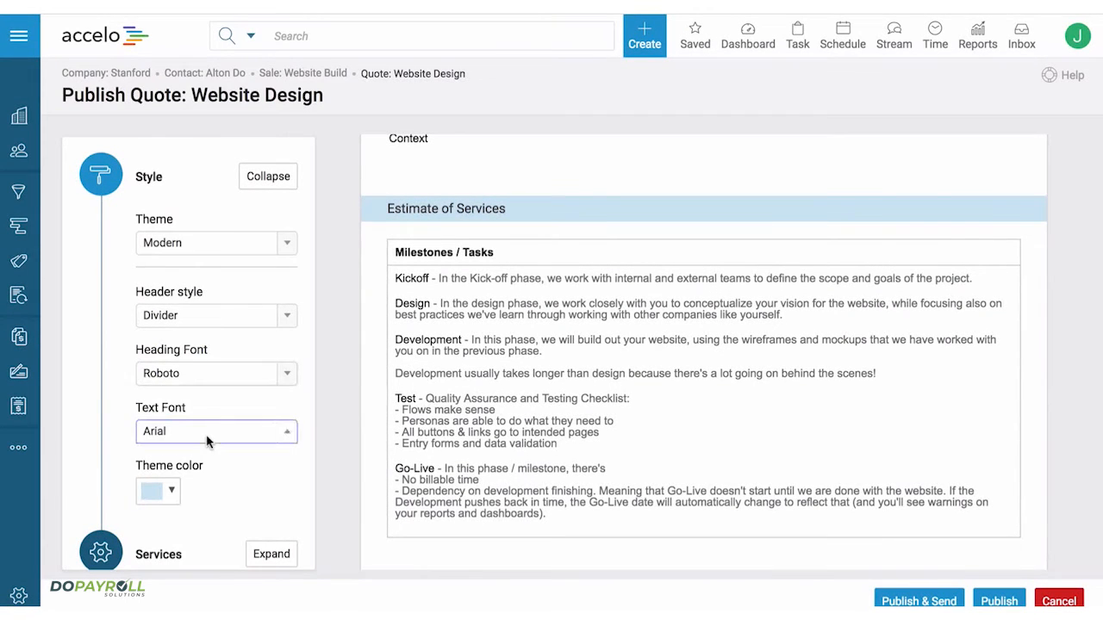
click(205, 434)
click(176, 289)
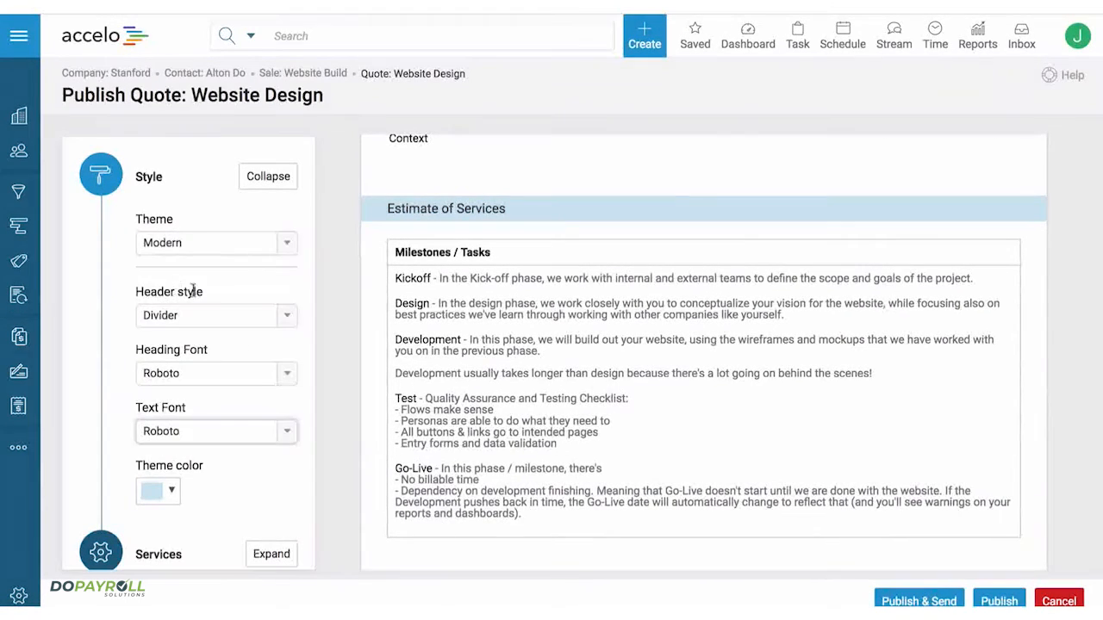
scroll(301, 289, down, 1)
scroll(301, 288, up, 1)
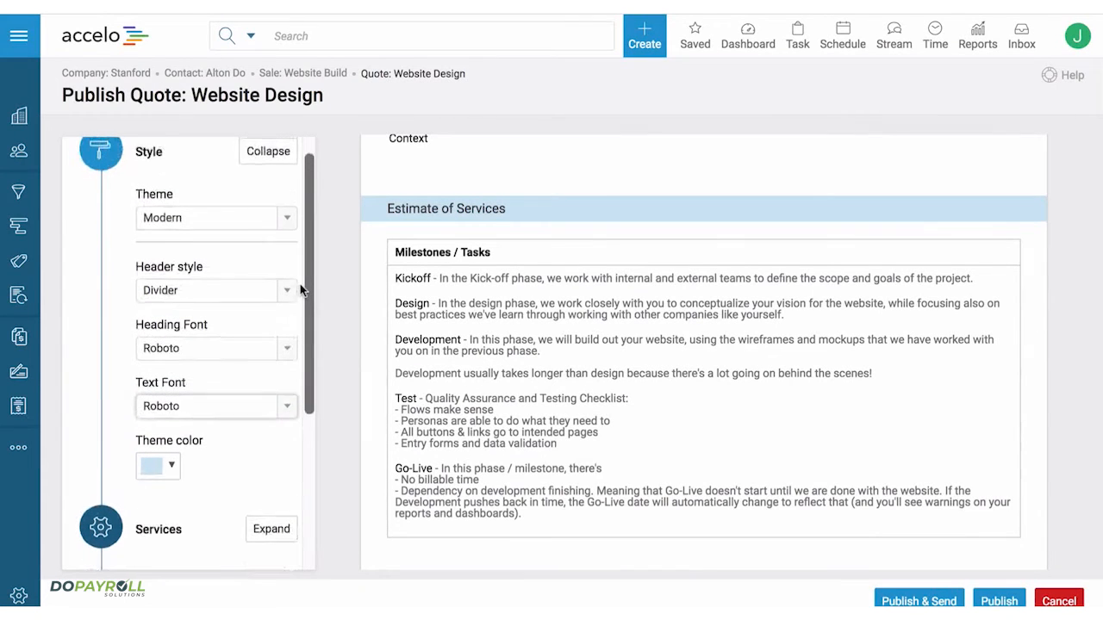
click(270, 169)
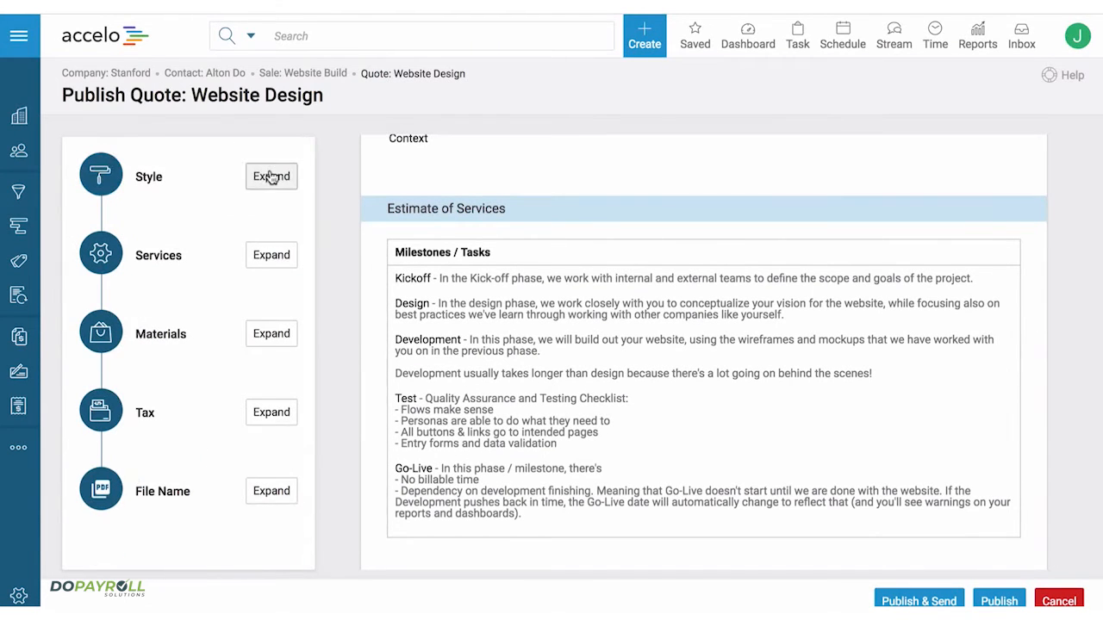
- Show the milestone rate, hours and amount in the quote's estimate of services
click(270, 254)
scroll(387, 269, down, 1)
scroll(388, 268, down, 4)
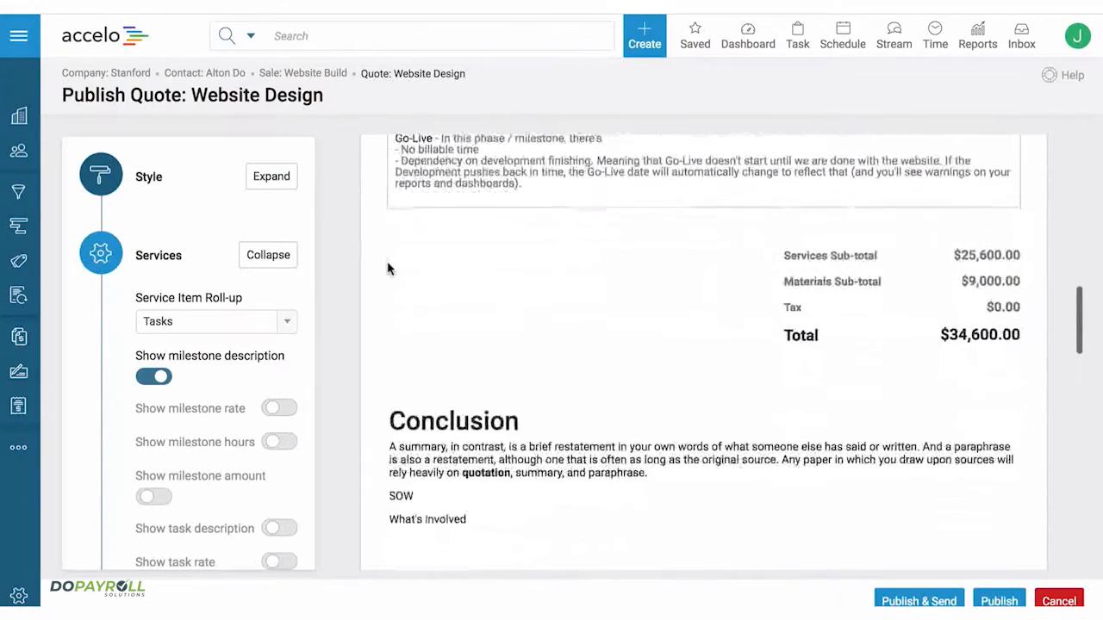
scroll(388, 269, up, 3)
scroll(388, 269, up, 2)
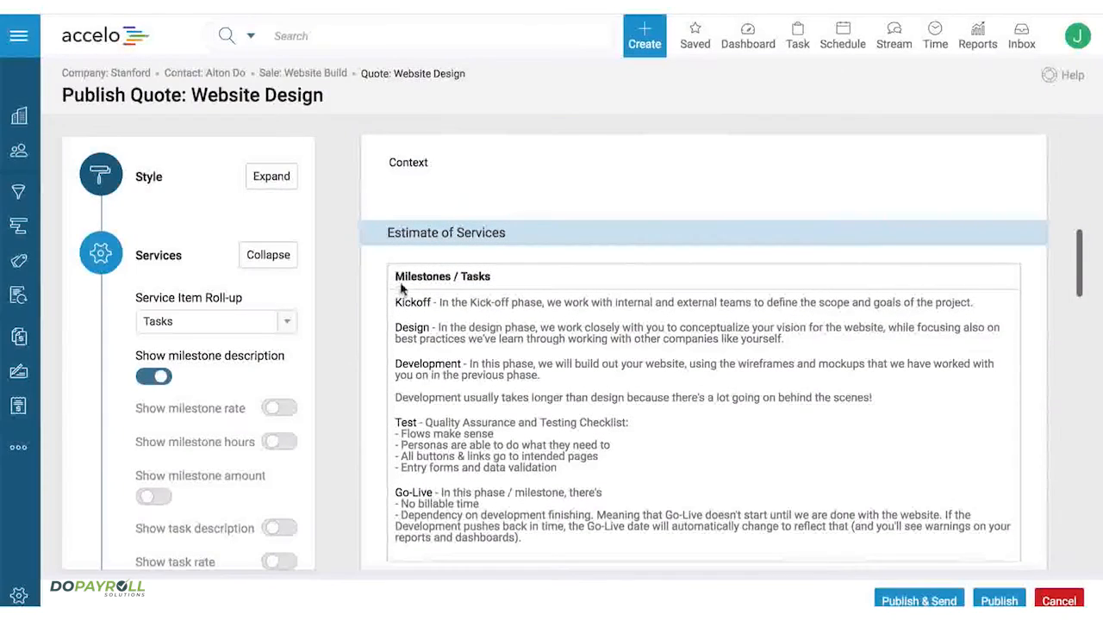
scroll(296, 372, down, 1)
scroll(295, 372, down, 3)
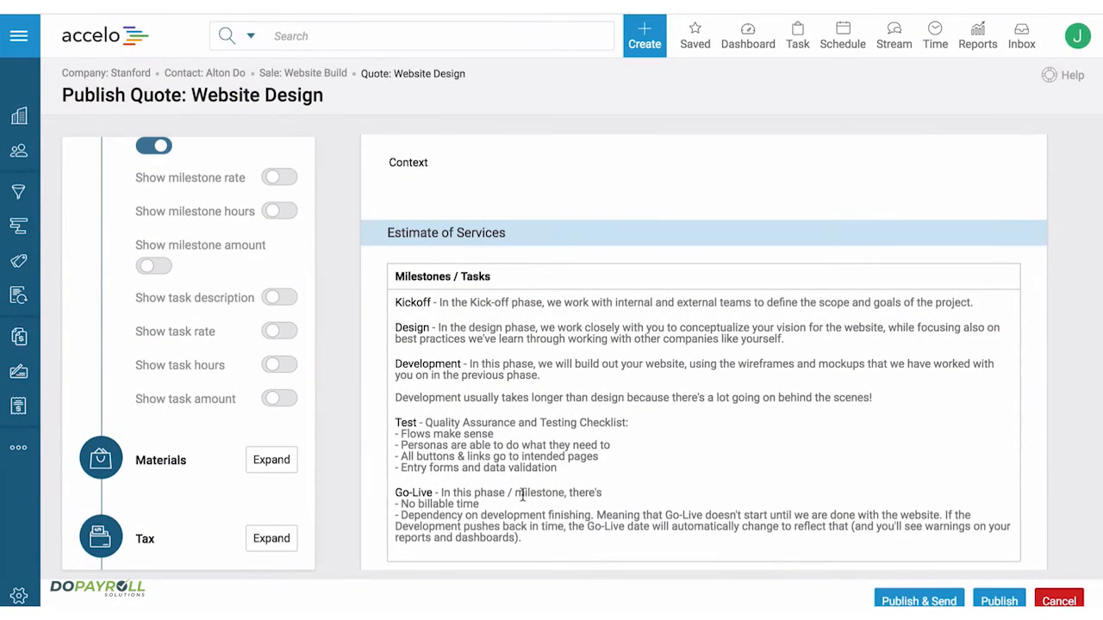
click(274, 181)
click(279, 214)
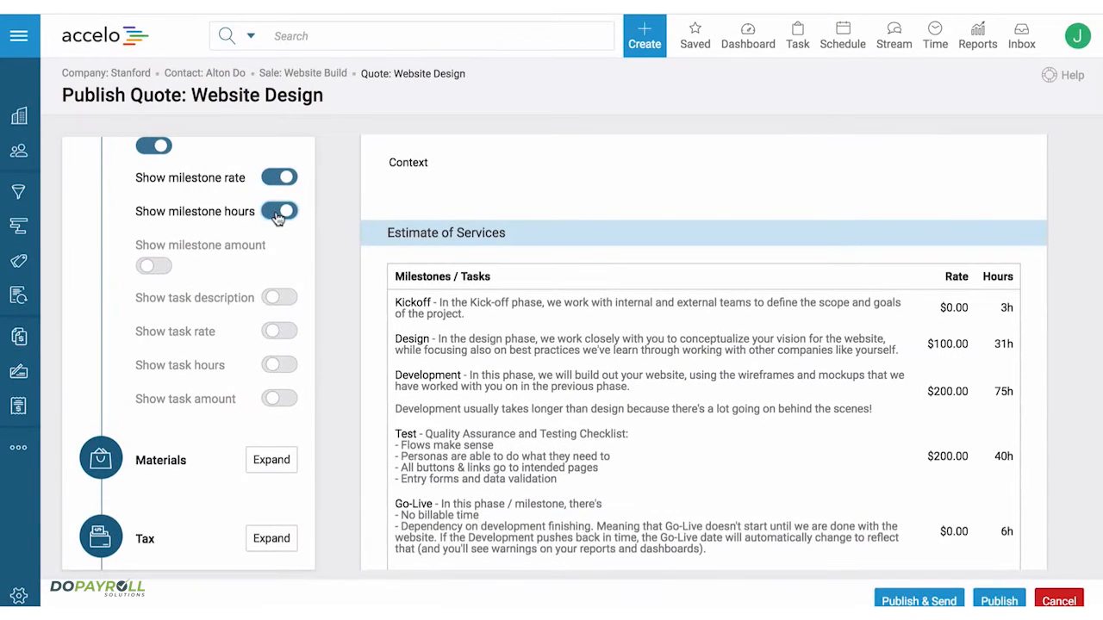
click(152, 266)
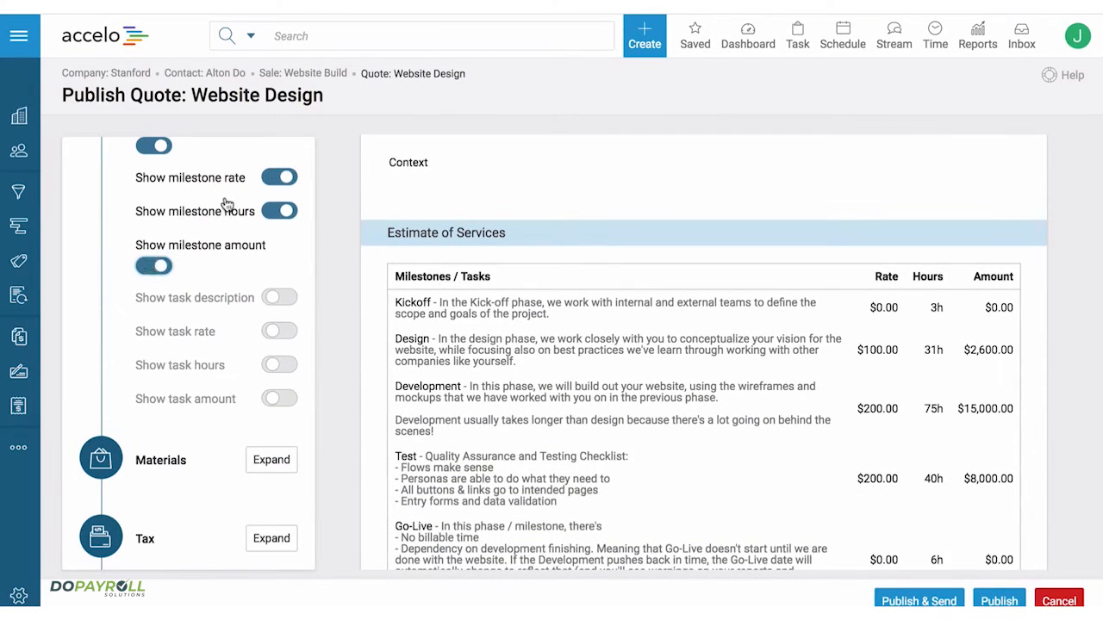
- Hide the milestone rate and milestone hours in the estimate of services
click(278, 177)
click(279, 211)
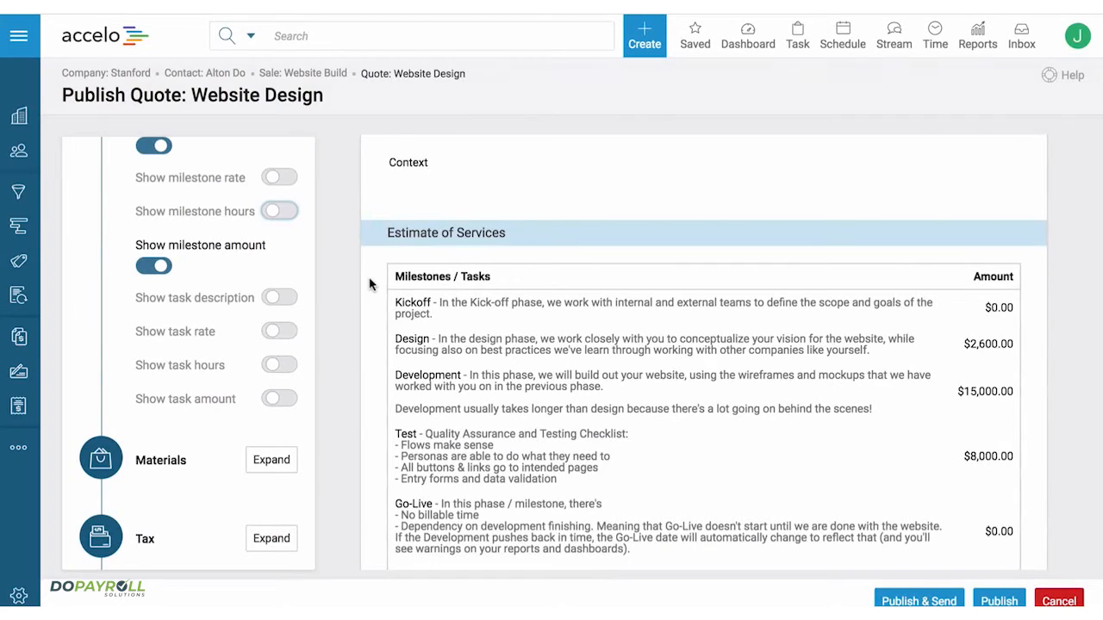
scroll(369, 285, down, 1)
- Show the materials in the quote and check the estimate of materials in the preview
click(277, 465)
scroll(284, 467, down, 2)
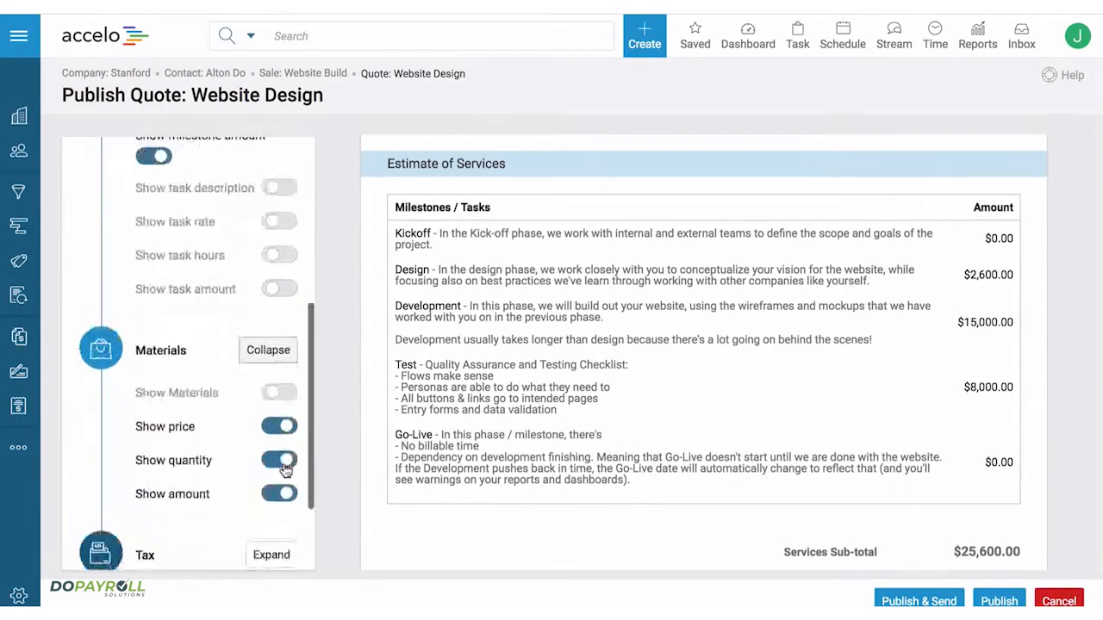
scroll(284, 468, down, 2)
scroll(437, 383, down, 2)
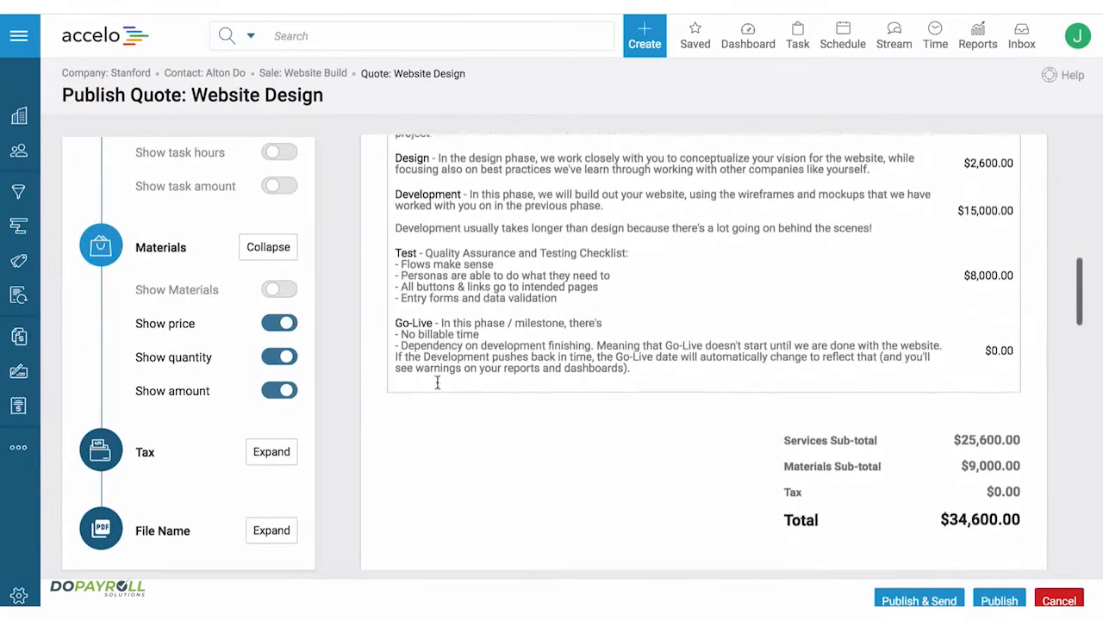
click(275, 293)
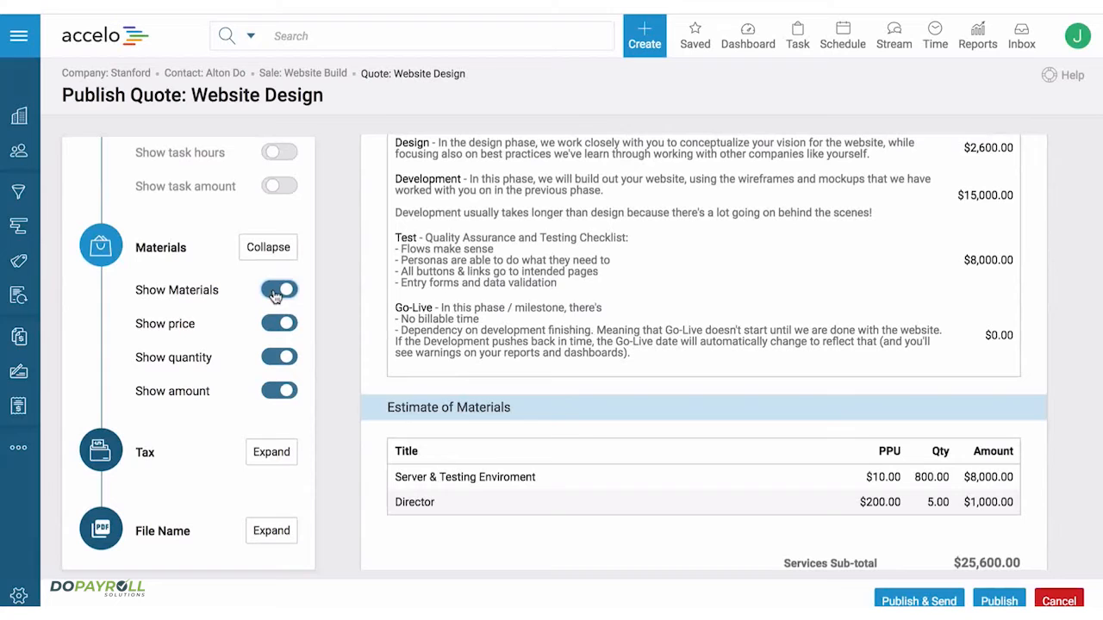
scroll(444, 398, down, 1)
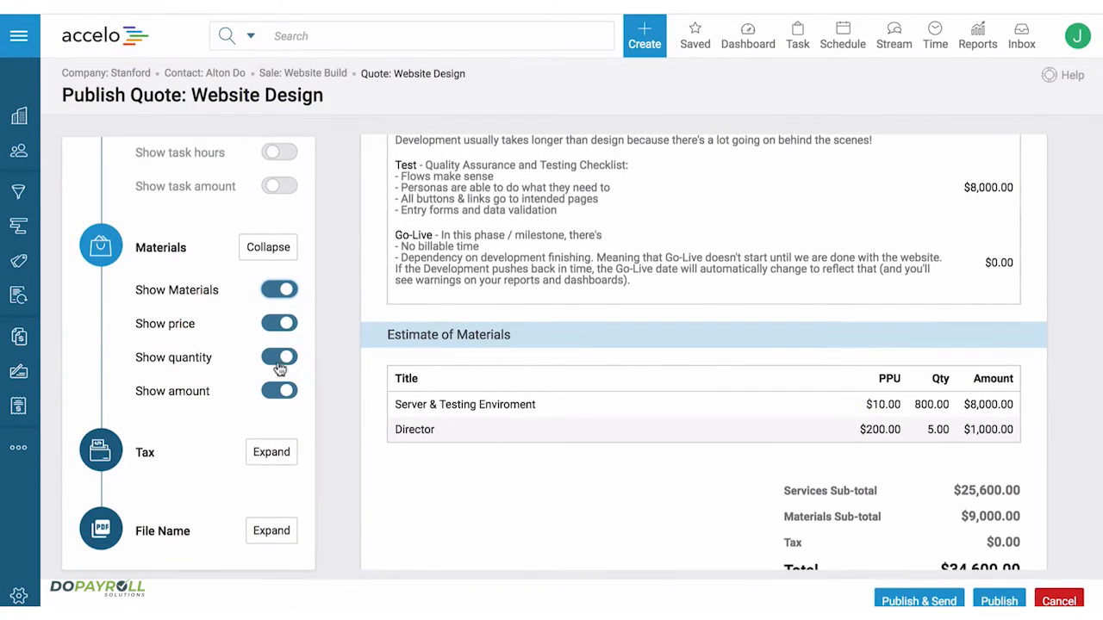
- Hide the quantity in the estimate of materials, and switch the material amount off and back on
click(280, 360)
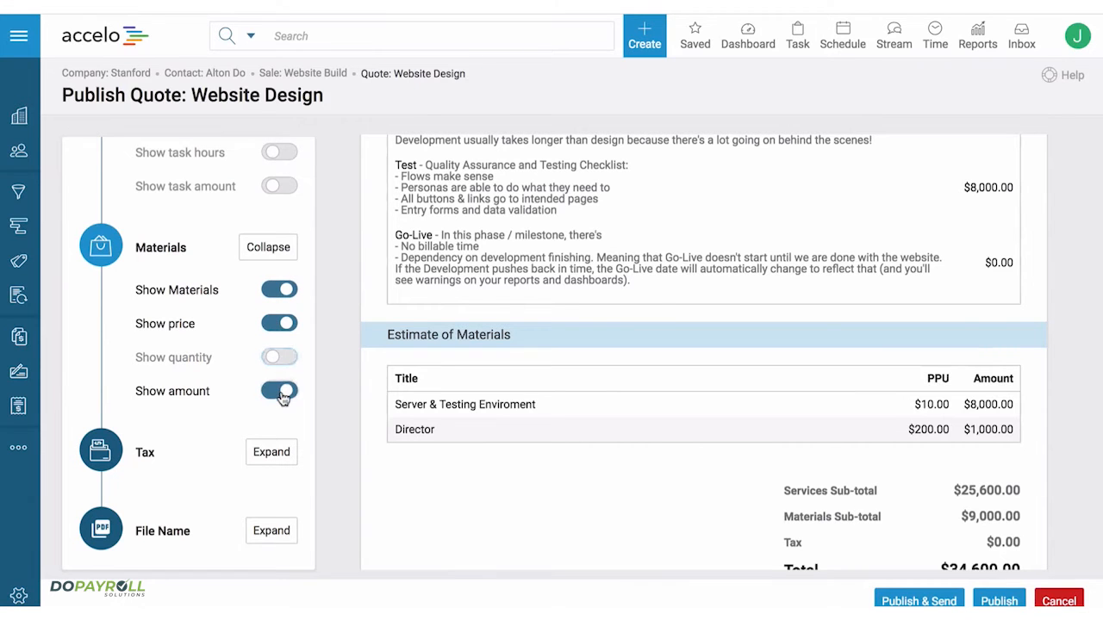
click(281, 392)
click(281, 393)
scroll(276, 317, down, 1)
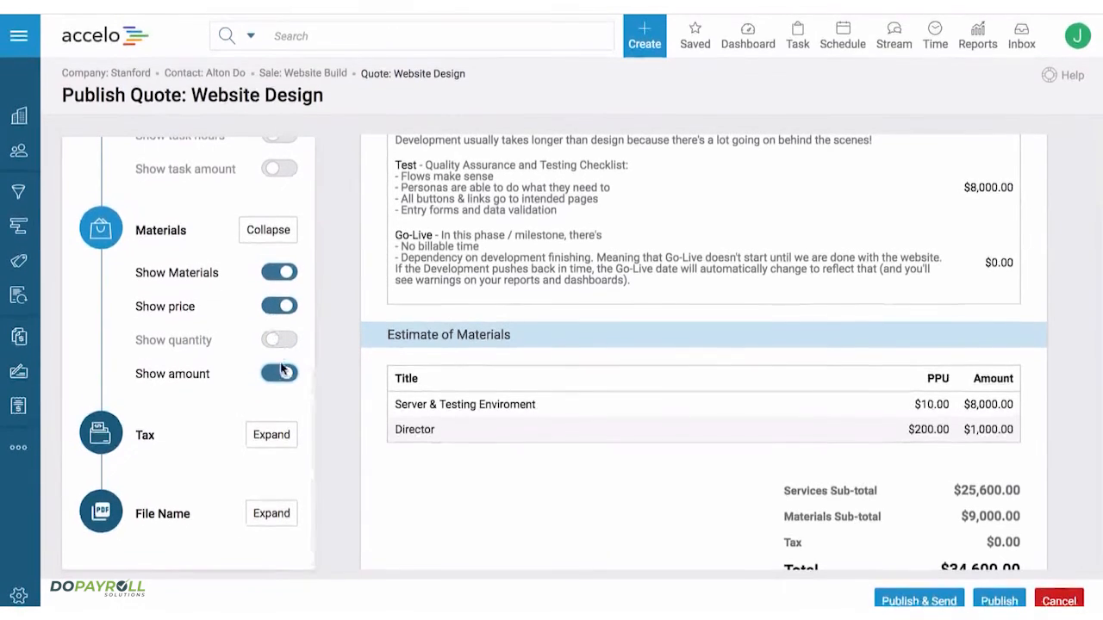
- Show the quote's tax settings and check the sub-totals, tax and total in the preview
click(274, 435)
scroll(278, 435, down, 1)
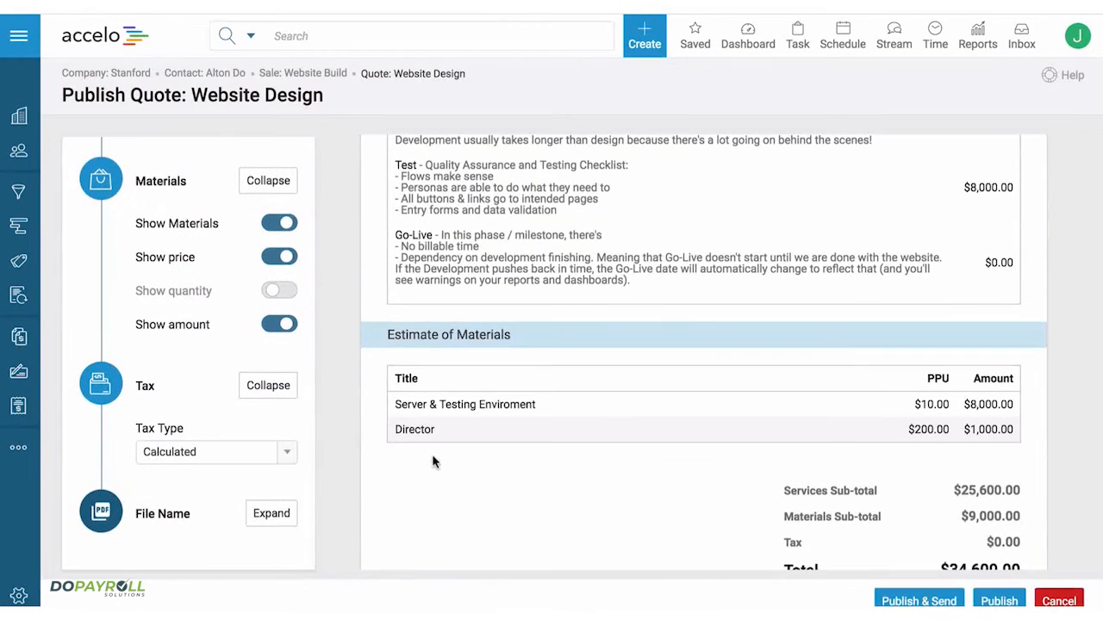
scroll(433, 460, down, 2)
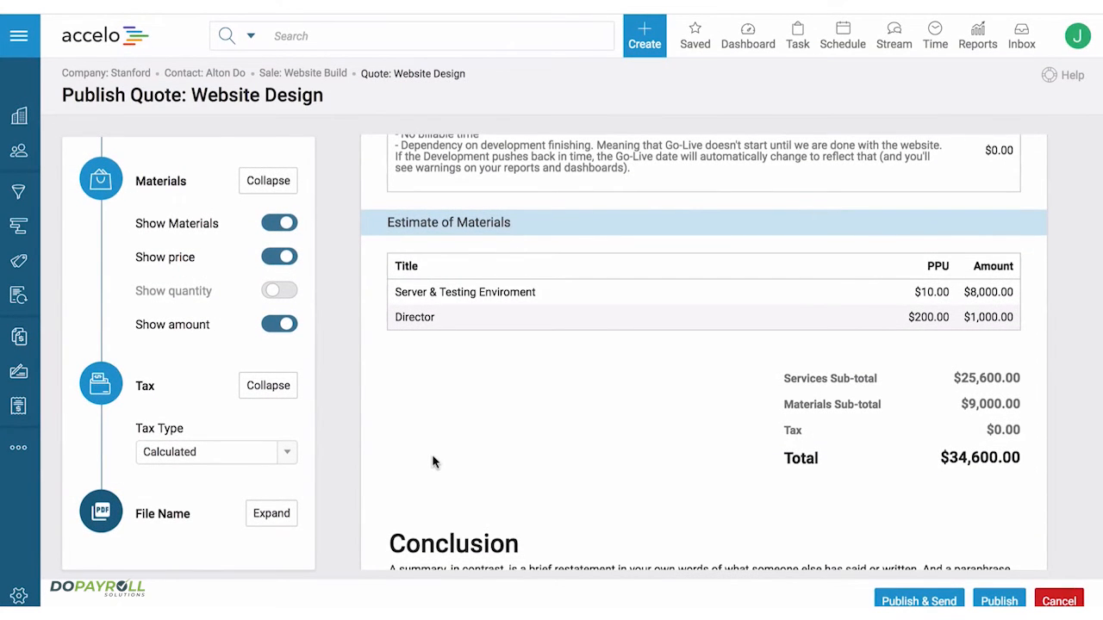
scroll(275, 292, up, 10)
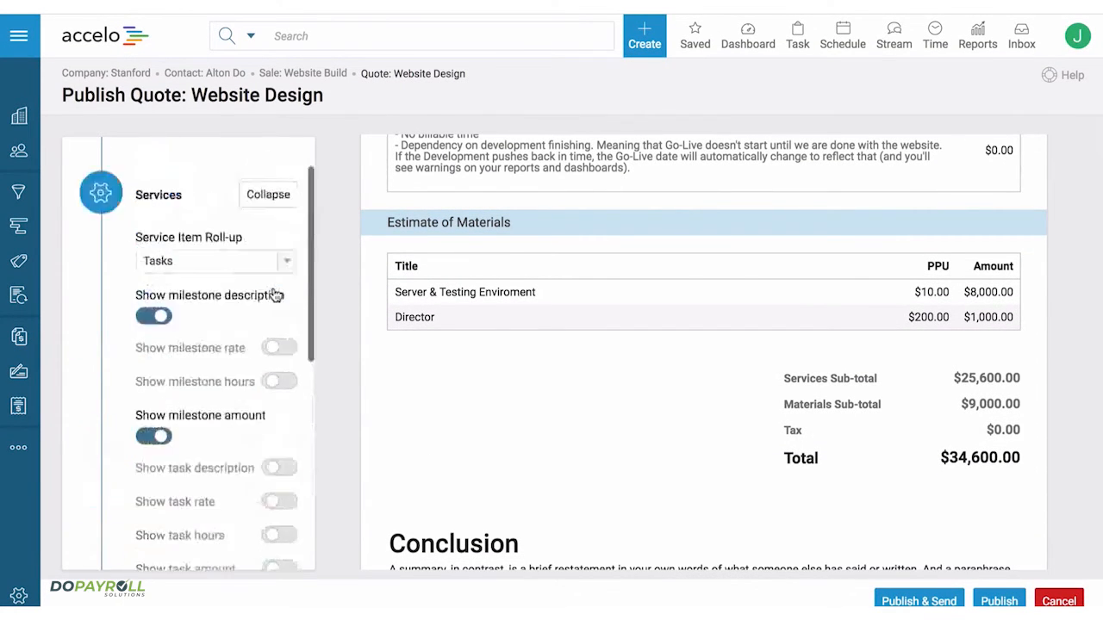
- Publish the quote and email it to the quote contact with the PDF and client portal link included
click(928, 604)
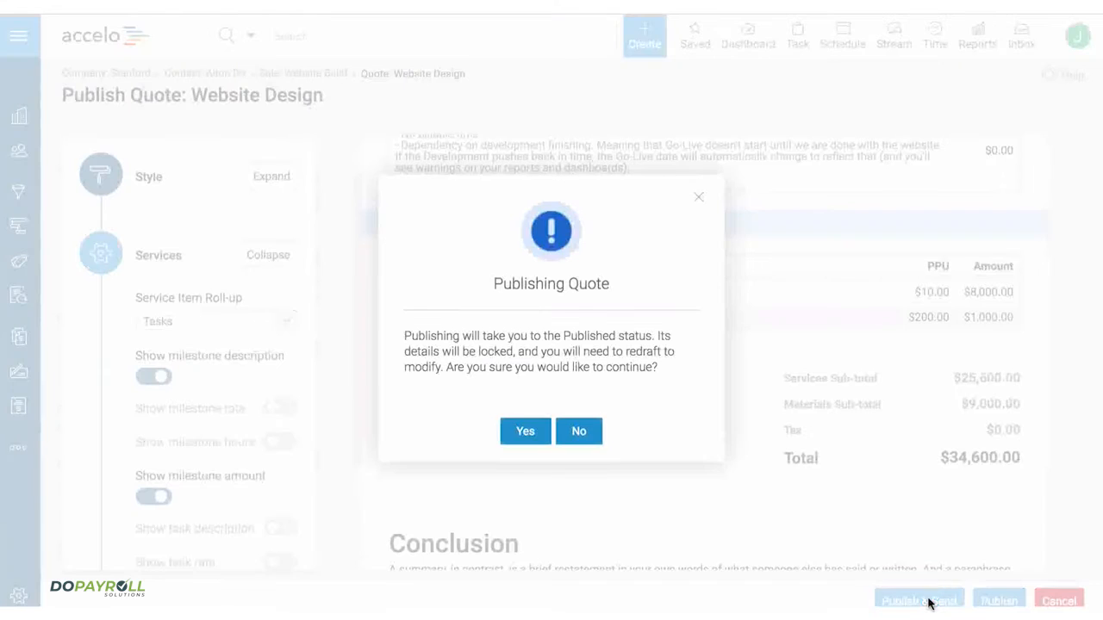
click(534, 436)
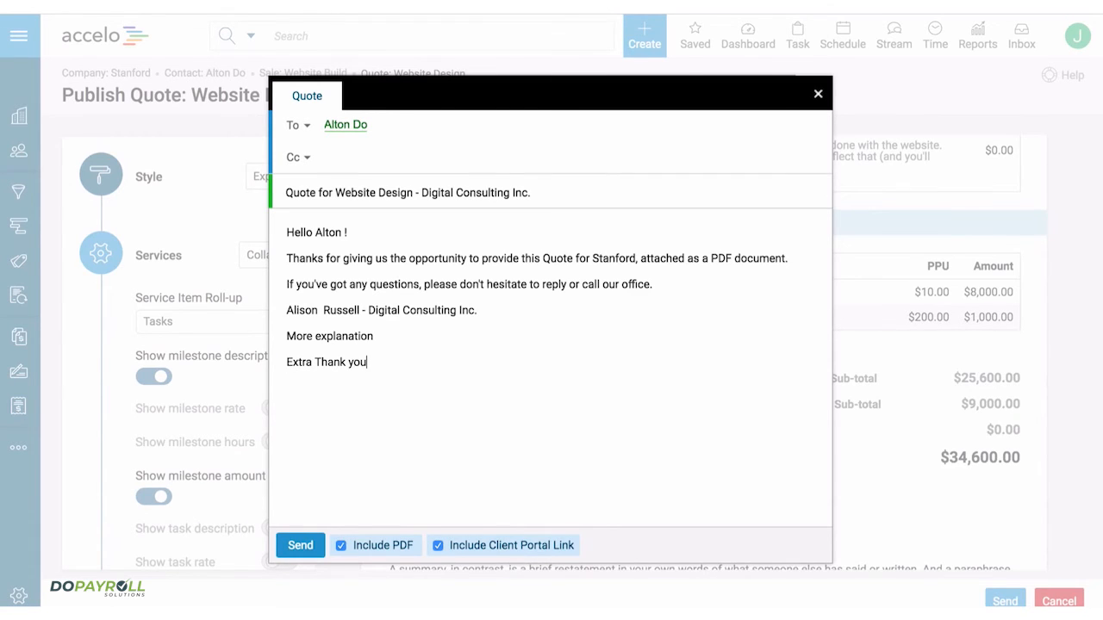
click(298, 548)
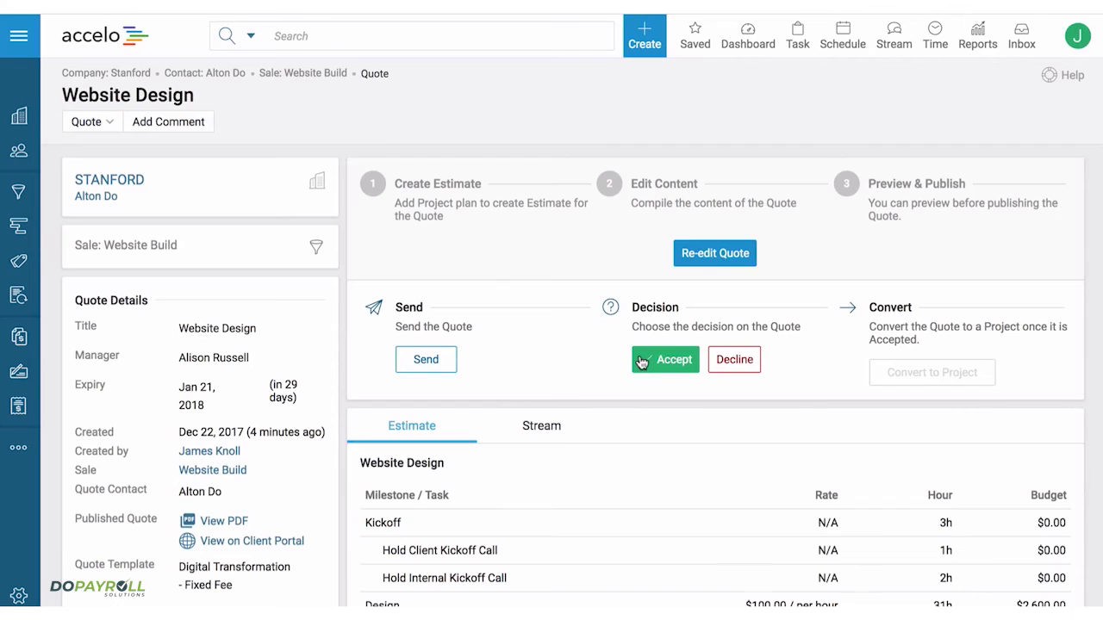
- Accept the quote, recording the quote contact as the person who made the decision, without notifying approvers
click(642, 363)
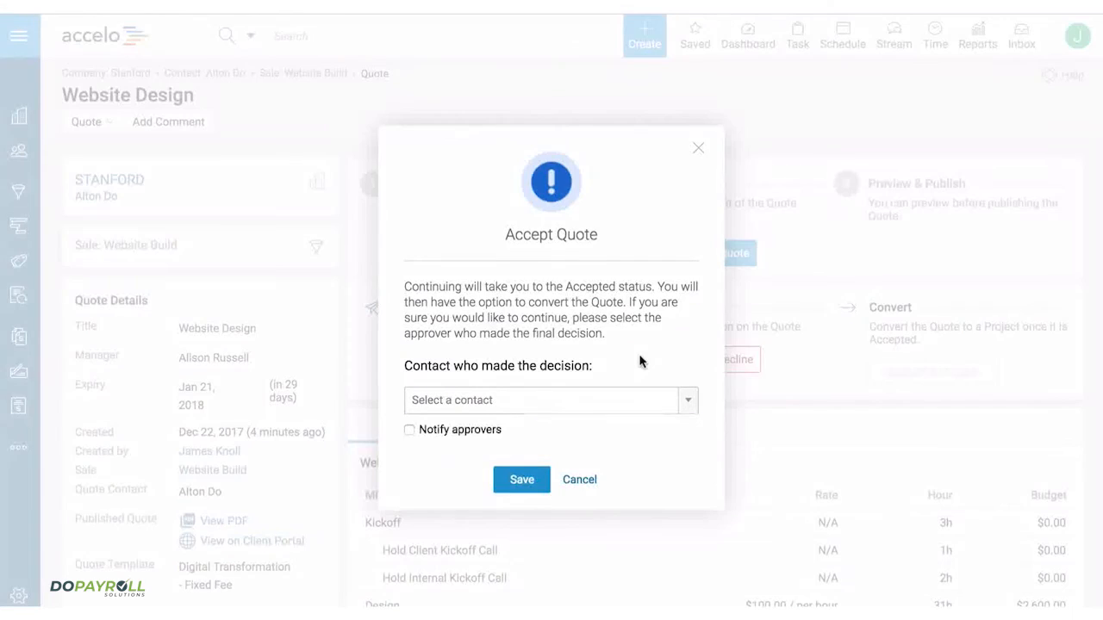
click(528, 411)
click(468, 452)
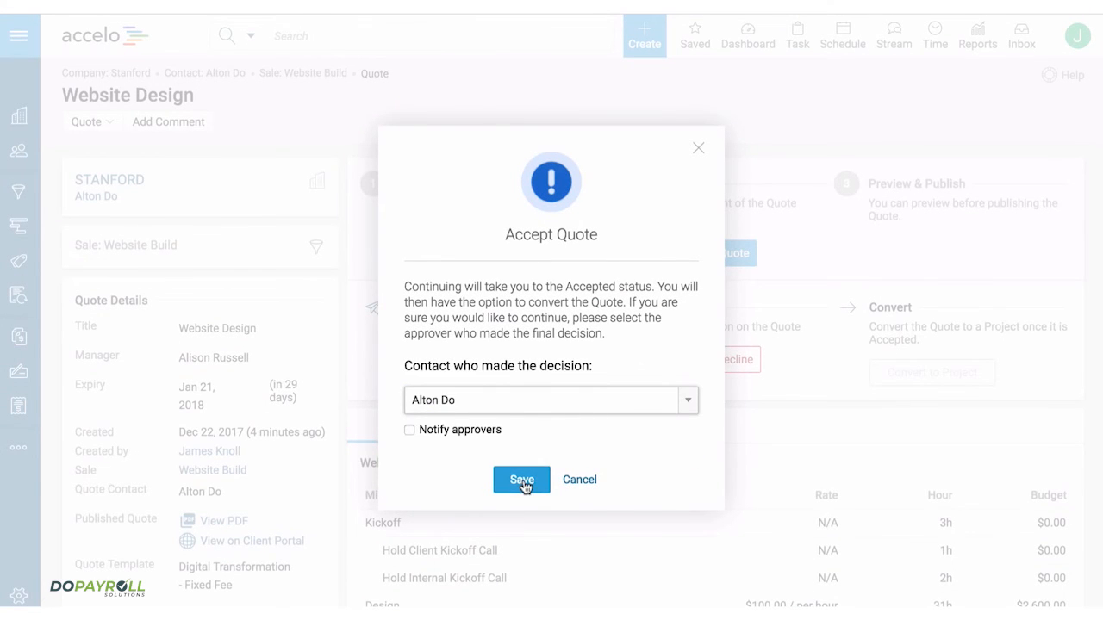
click(522, 480)
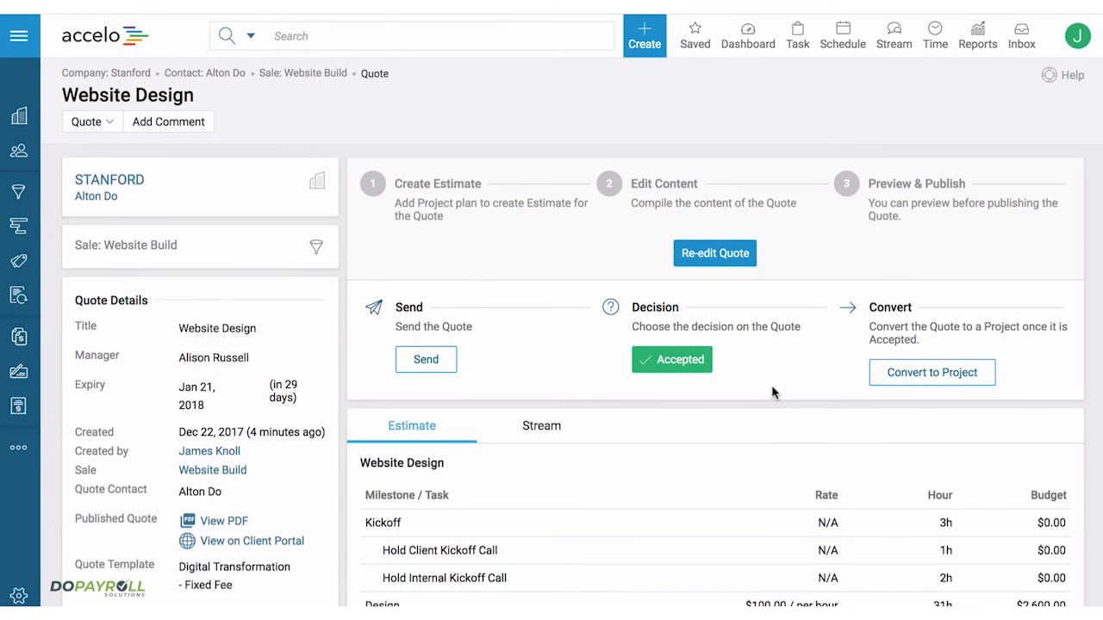
- Convert the accepted quote to a project with the Website Design project type
scroll(772, 392, down, 1)
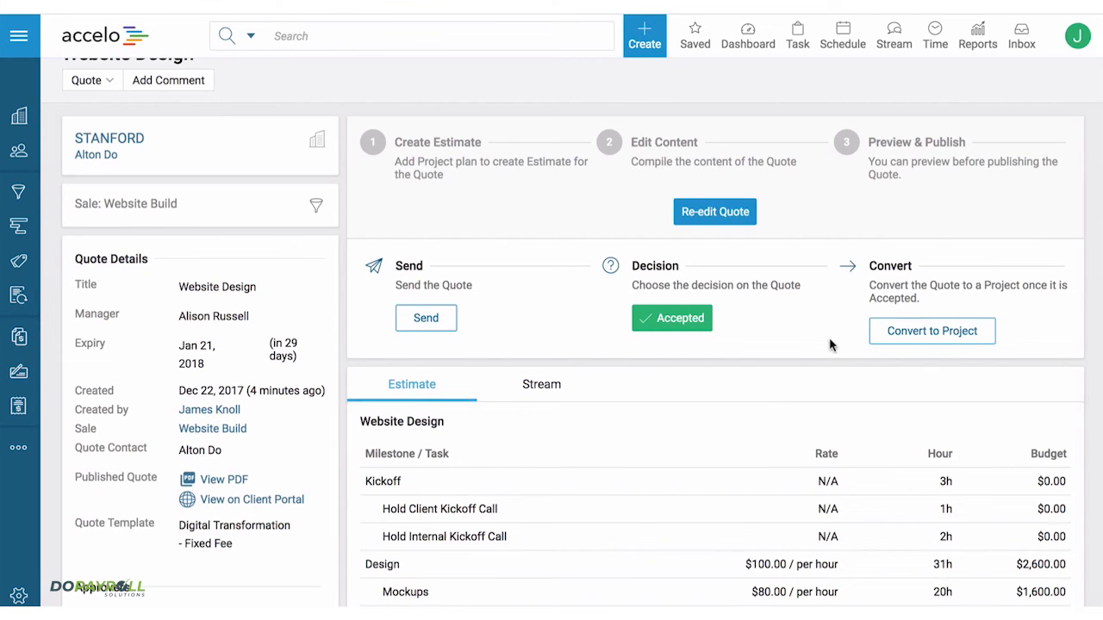
click(931, 332)
click(672, 359)
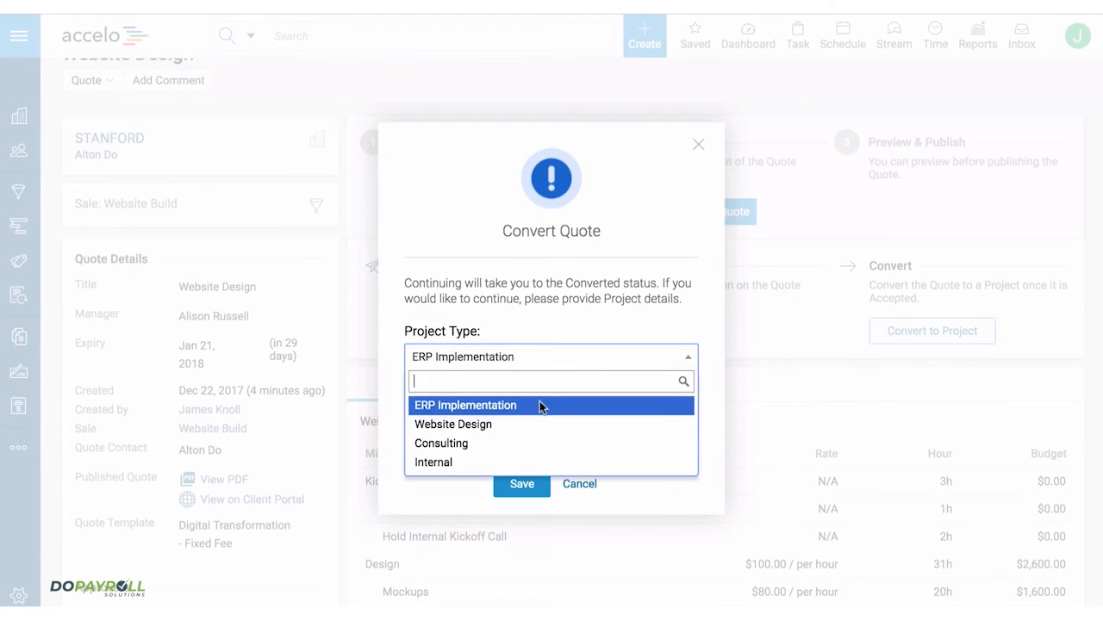
click(475, 426)
click(512, 488)
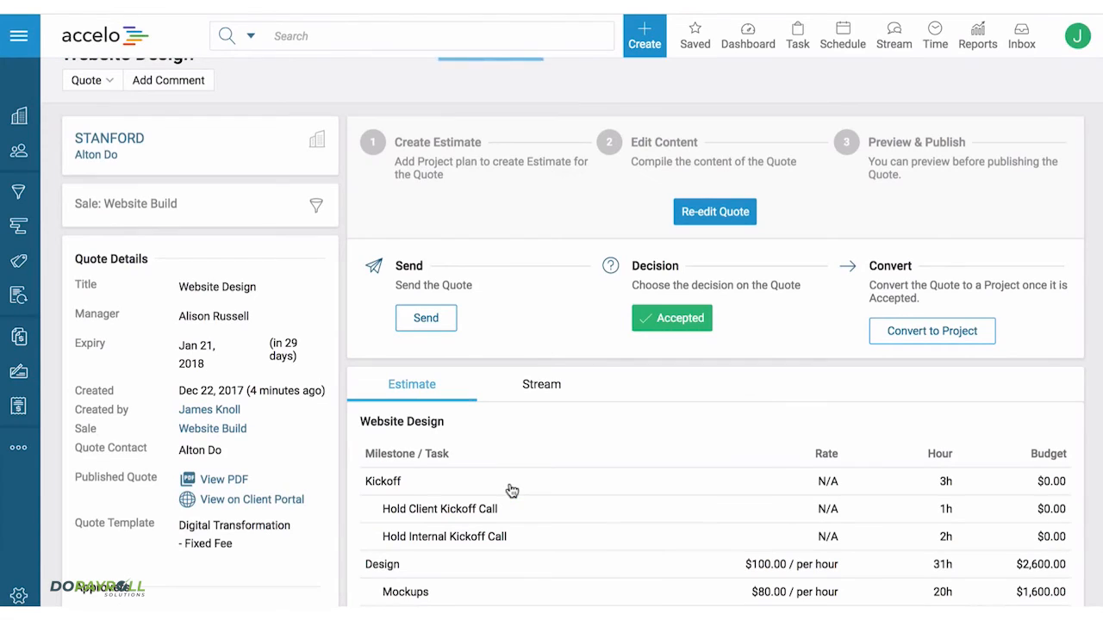